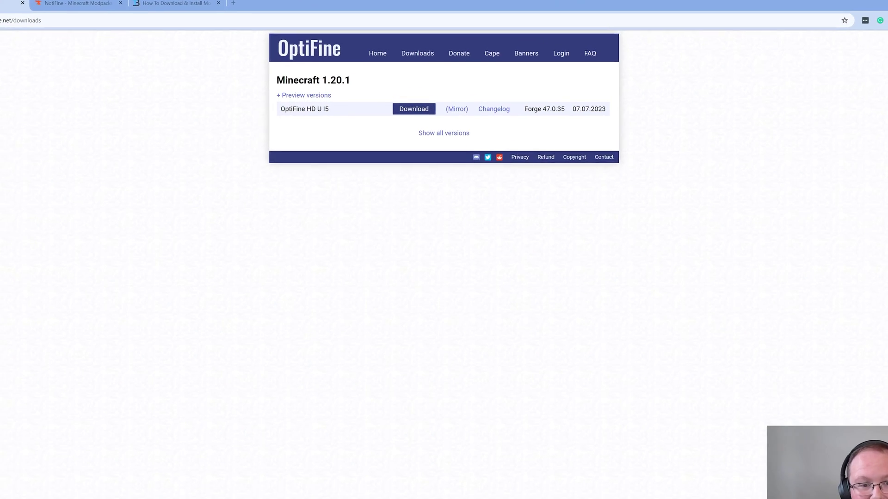
# Step: Review the OptiFine 1.20.1 download listing and the NotiFine modpack's description on CurseForge
pyautogui.moveTo(200, 72); pyautogui.dragTo(356, 74)
pyautogui.click(352, 73)
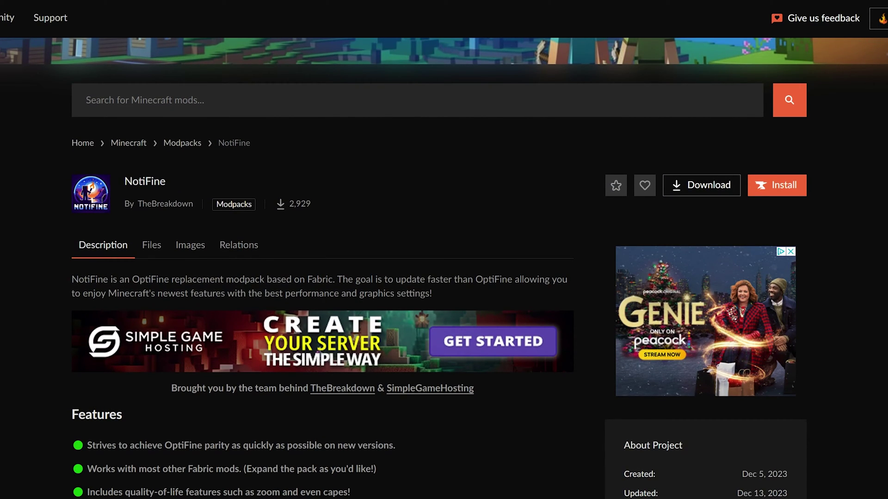
pyautogui.moveTo(354, 280); pyautogui.dragTo(420, 294)
pyautogui.click(421, 294)
pyautogui.scroll(-3, 135, 337)
pyautogui.moveTo(134, 338); pyautogui.dragTo(258, 327)
pyautogui.click(257, 327)
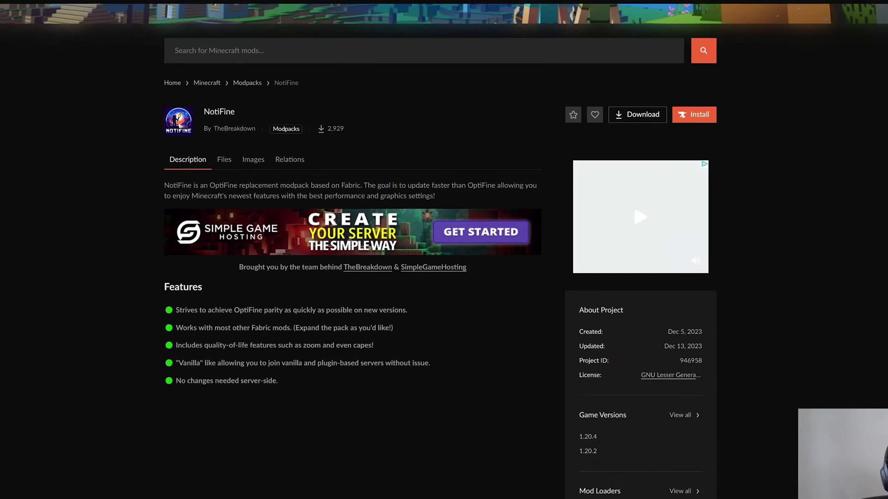
# Step: Go to the CurseForge app download page through the guide on installing modpacks with the CurseForge launcher
pyautogui.click(222, 18)
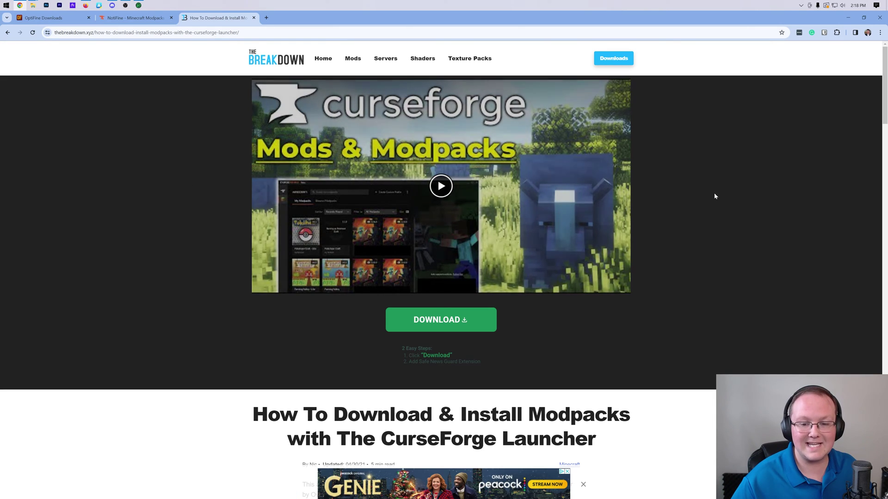
pyautogui.scroll(-3, 715, 192)
pyautogui.scroll(-4, 715, 191)
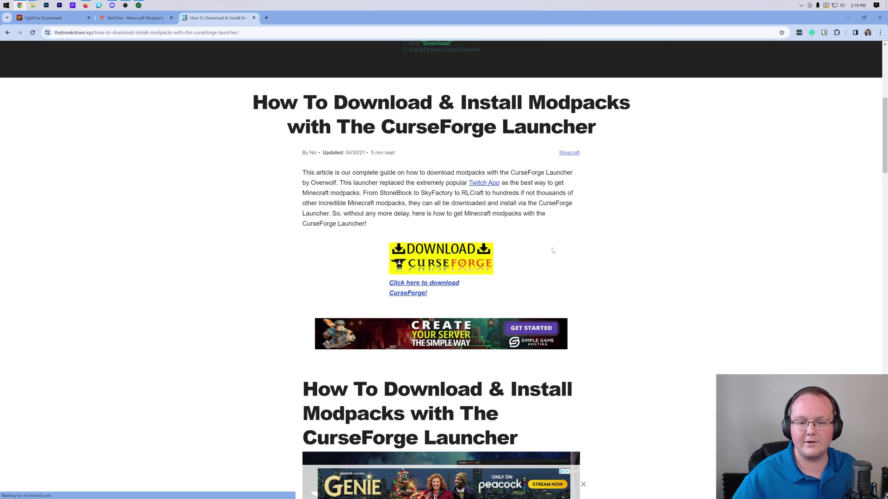
pyautogui.click(418, 263)
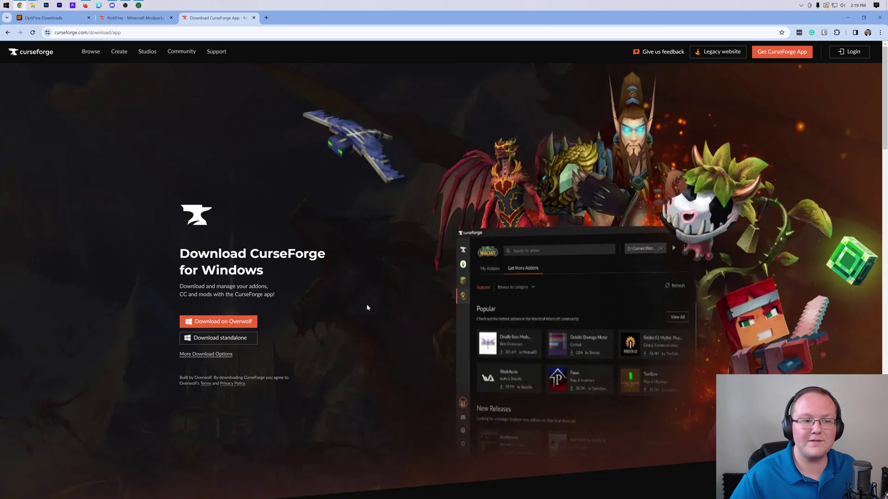
# Step: Download the standalone version of the CurseForge app for Windows
pyautogui.scroll(-3, 367, 308)
pyautogui.scroll(1, 231, 300)
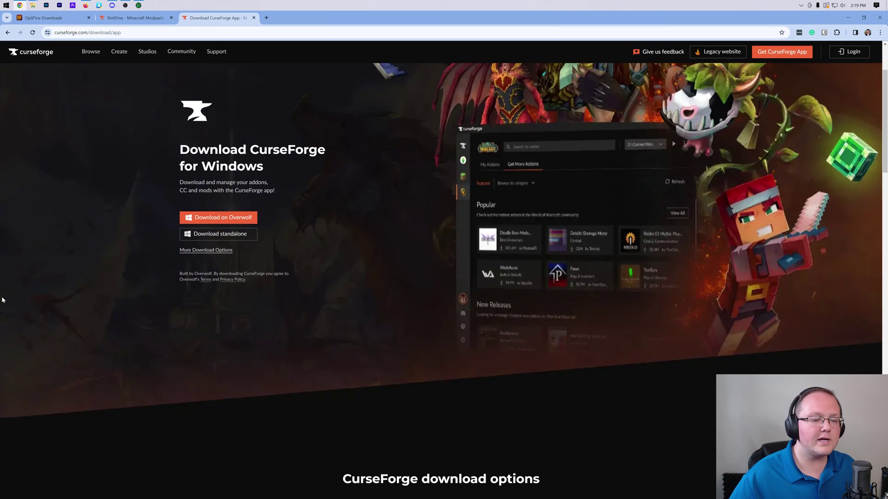
pyautogui.click(220, 237)
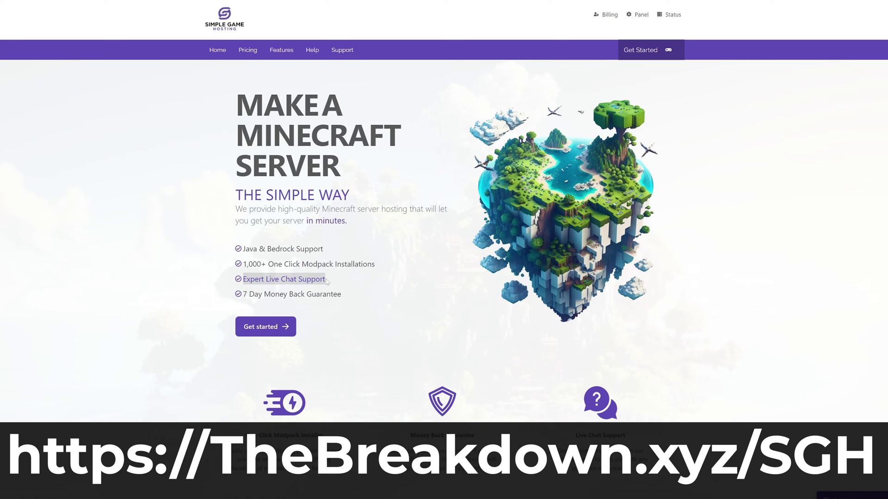
# Step: Look over Simple Game Hosting's features and search its CurseForge modpack installer for Pixelmon
pyautogui.scroll(-4, 298, 297)
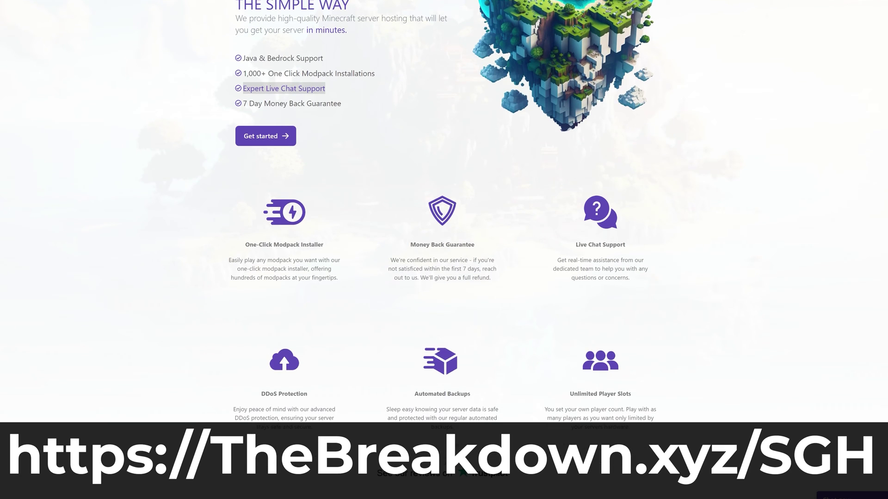
pyautogui.moveTo(246, 249); pyautogui.dragTo(326, 246)
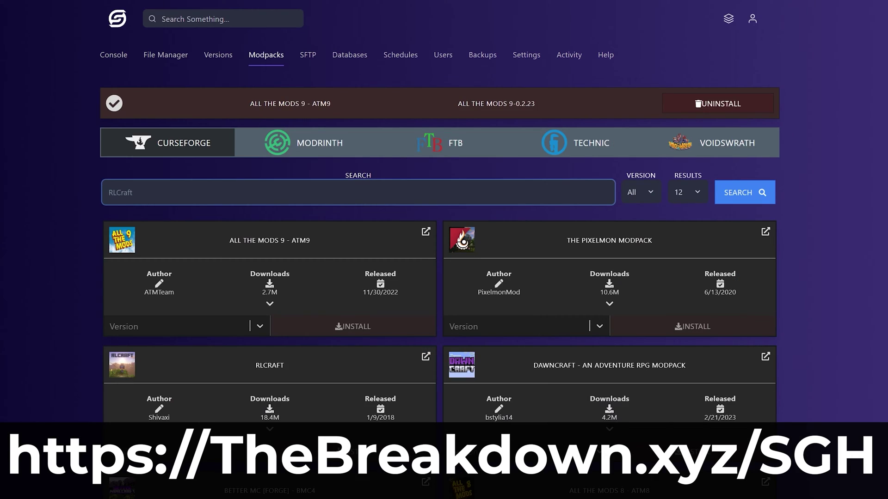
pyautogui.write('Pixelmon')
pyautogui.press('Return')
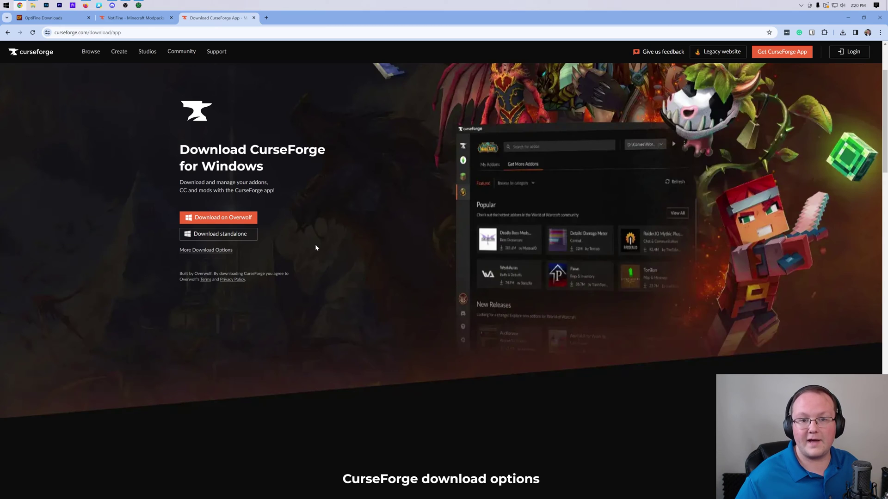
# Step: Locate the downloaded CurseForge Windows installer in the Downloads folder and open it
pyautogui.click(841, 33)
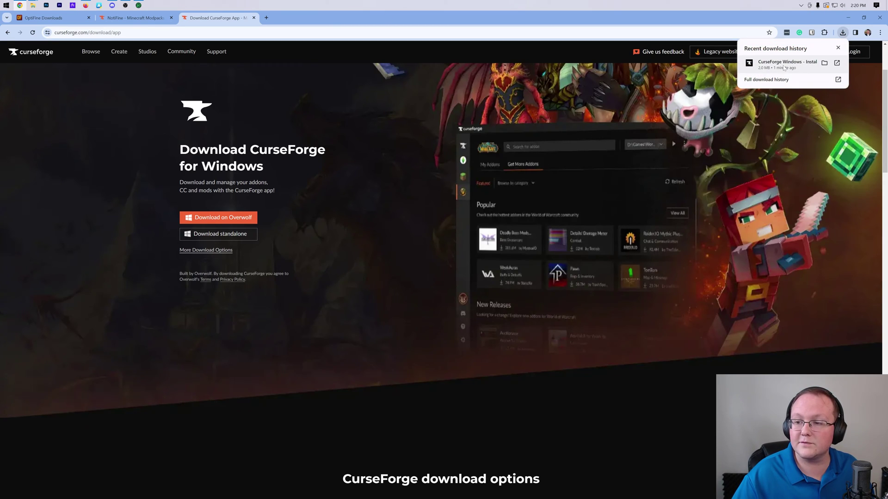
pyautogui.click(848, 18)
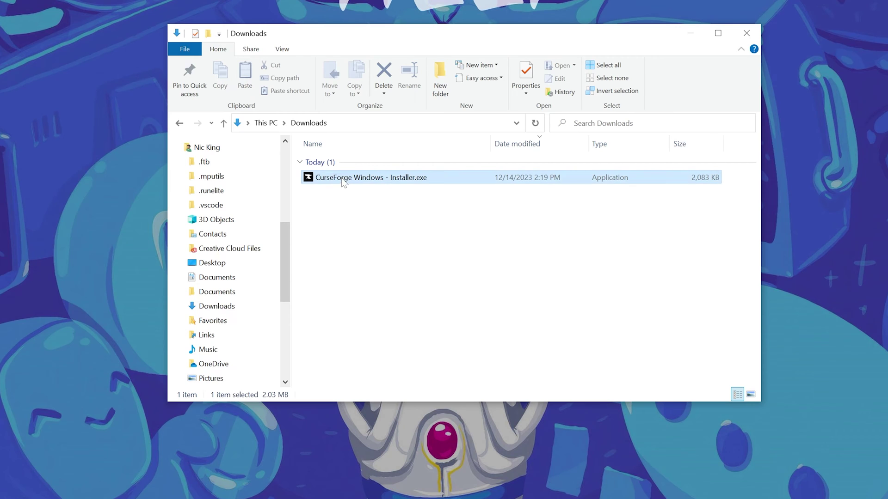
pyautogui.moveTo(356, 184); pyautogui.dragTo(222, 86)
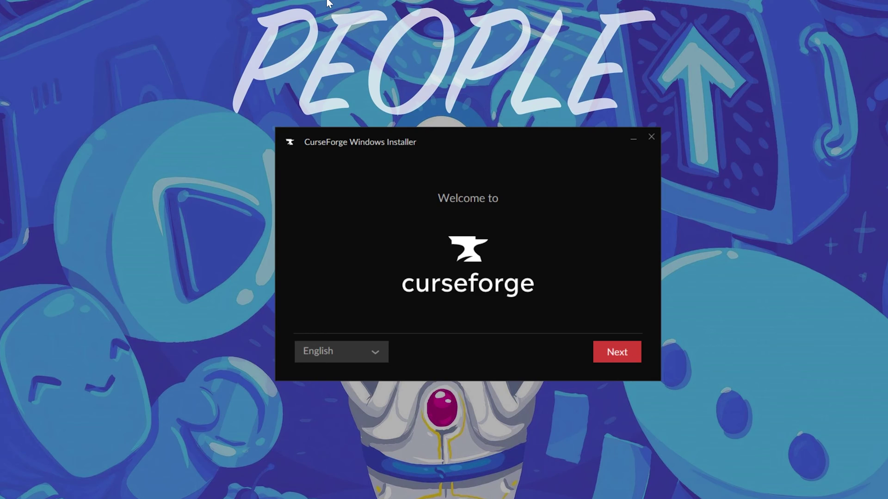
# Step: Install CurseForge with the terms of use accepted and set up Minecraft with the Standard modding folder
pyautogui.click(620, 352)
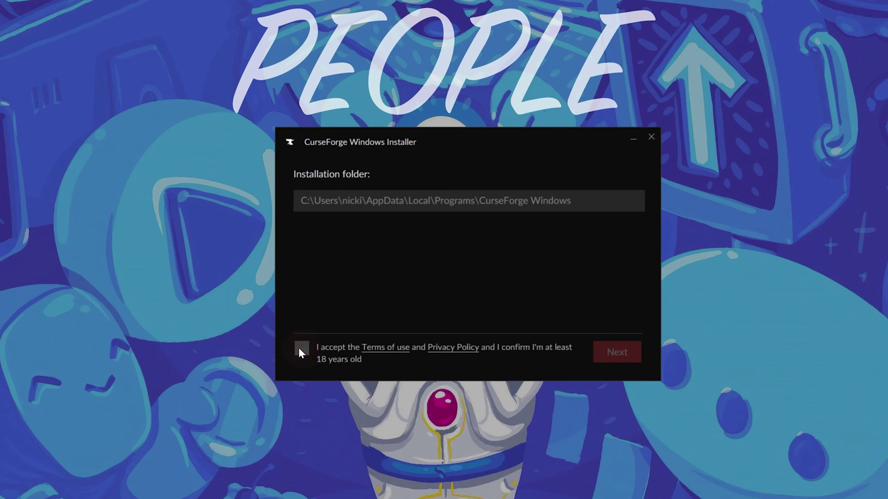
pyautogui.click(301, 351)
pyautogui.click(631, 357)
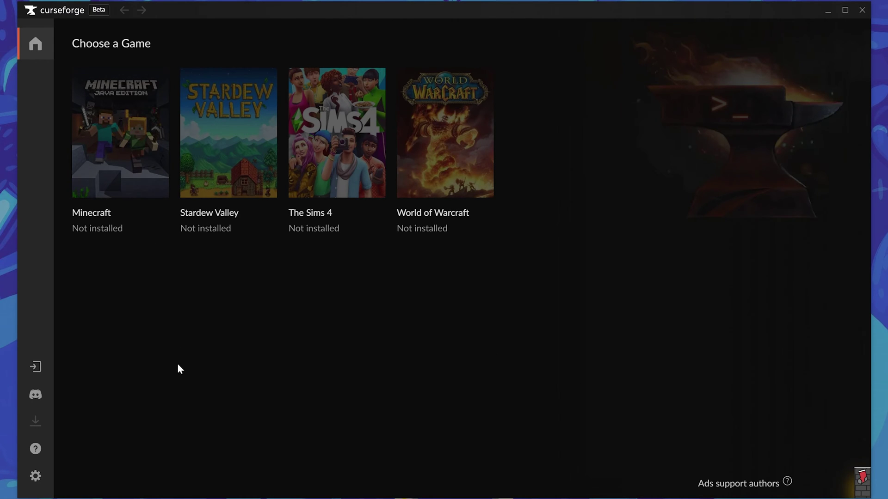
pyautogui.click(93, 148)
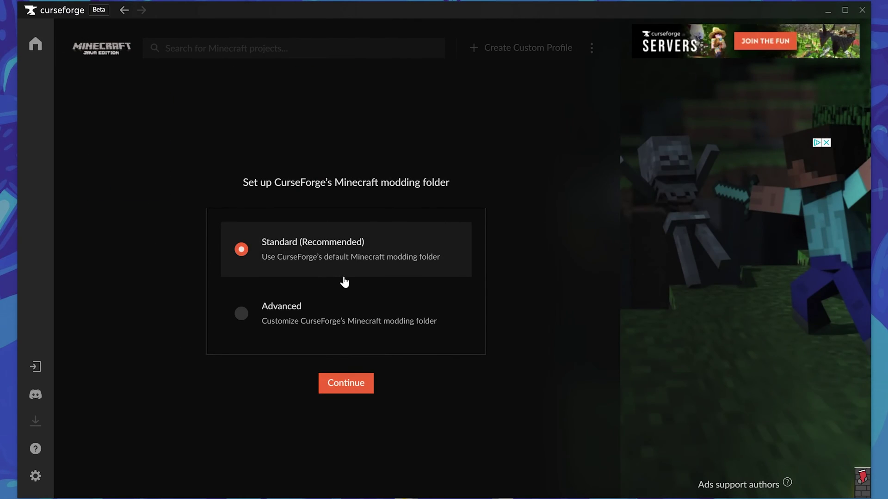
pyautogui.click(345, 388)
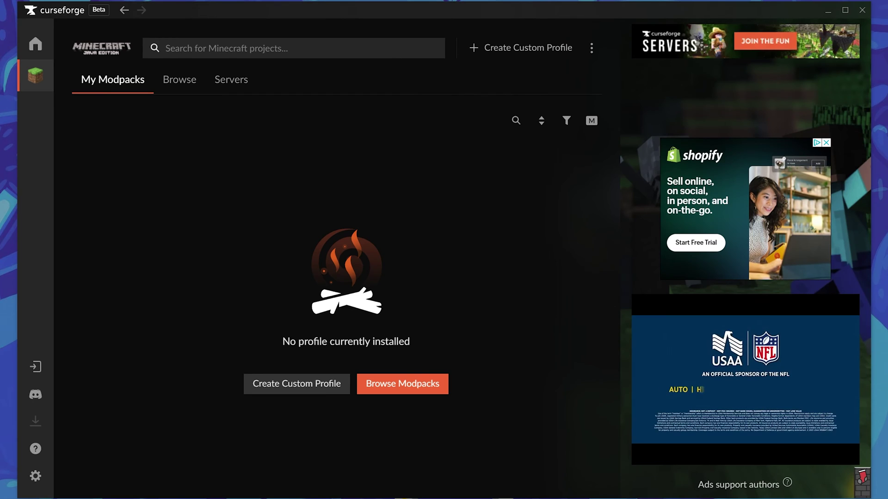
# Step: Search the Minecraft projects for "Notifine" and install the NotiFine modpack by TheBreakdown
pyautogui.click(294, 49)
pyautogui.write('Notifine')
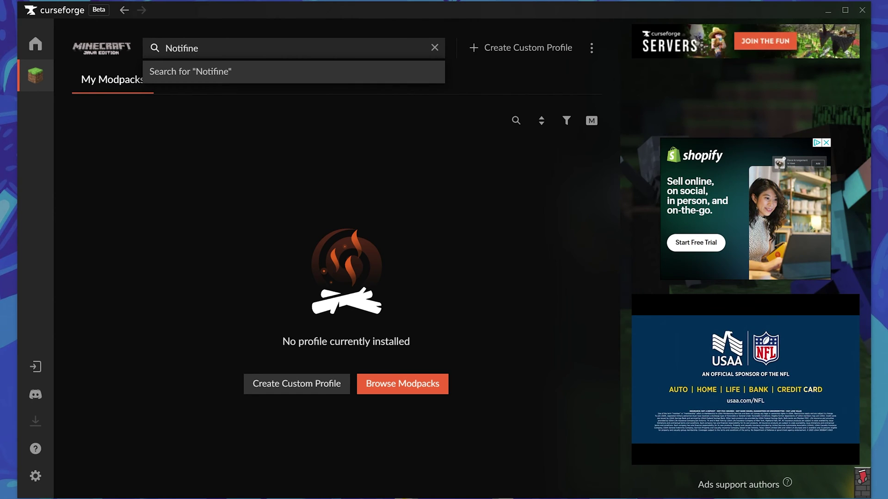
pyautogui.press('Return')
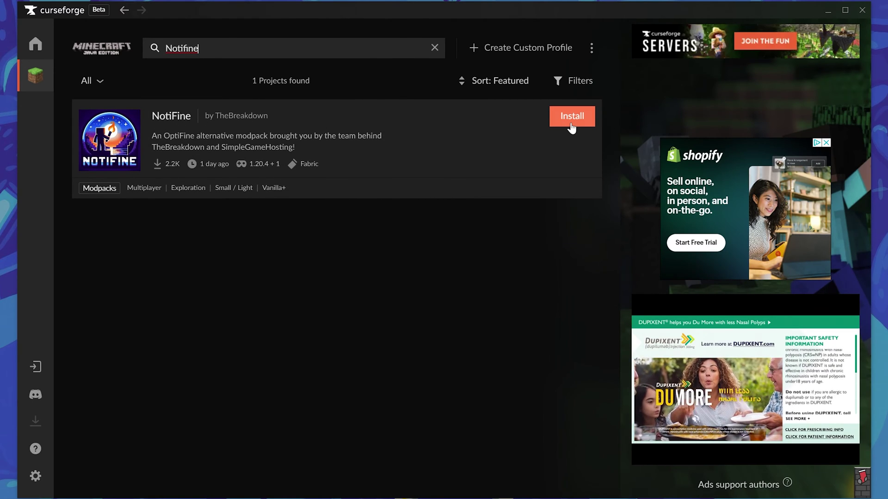
pyautogui.click(569, 124)
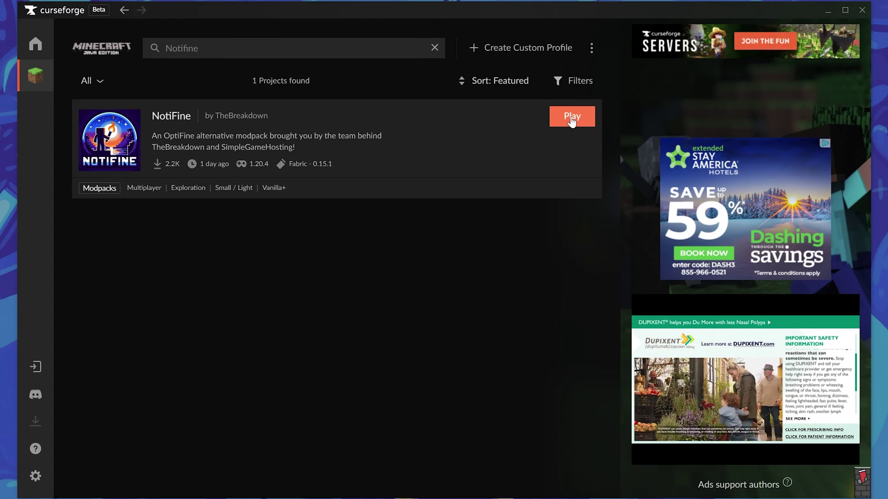
# Step: Launch NotiFine from the installed modpacks and start its Fabric 1.20.4 profile in the Minecraft Launcher
pyautogui.click(41, 87)
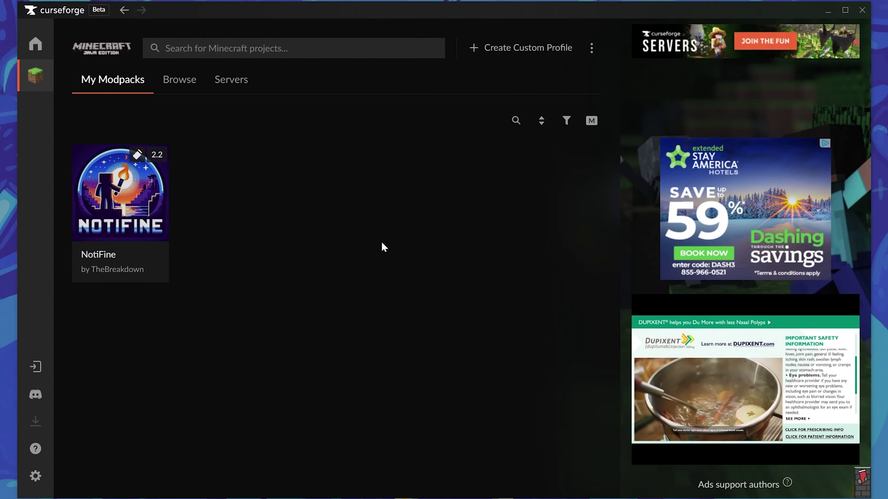
pyautogui.click(35, 89)
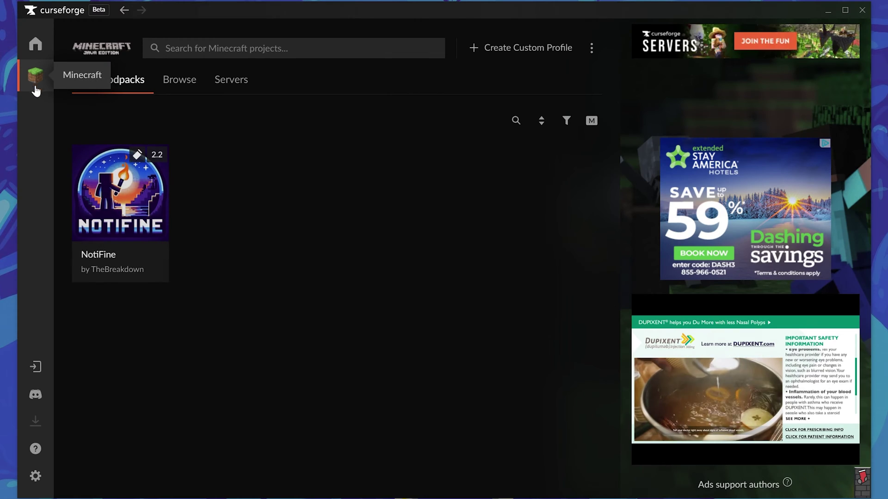
pyautogui.click(119, 265)
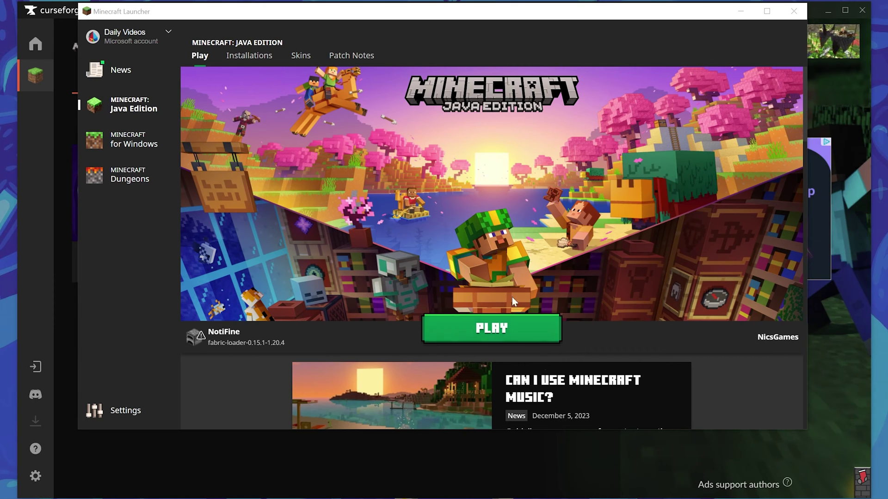
pyautogui.moveTo(210, 334)
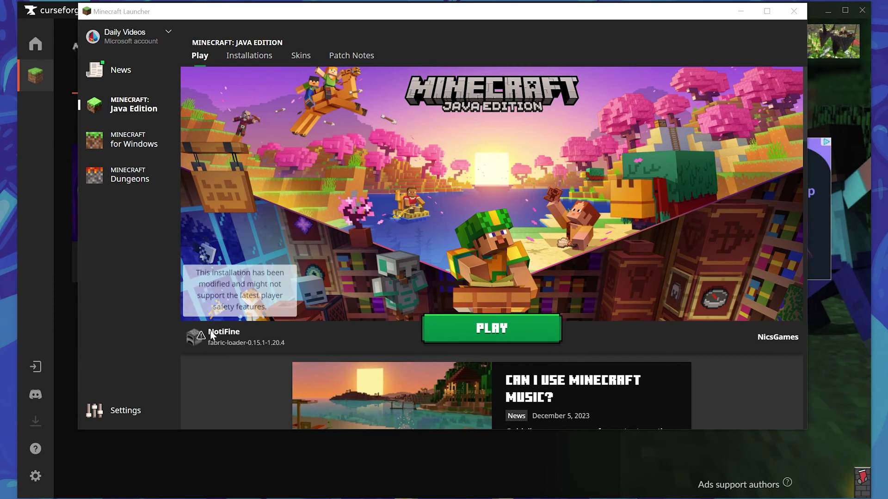
pyautogui.click(424, 332)
pyautogui.click(566, 286)
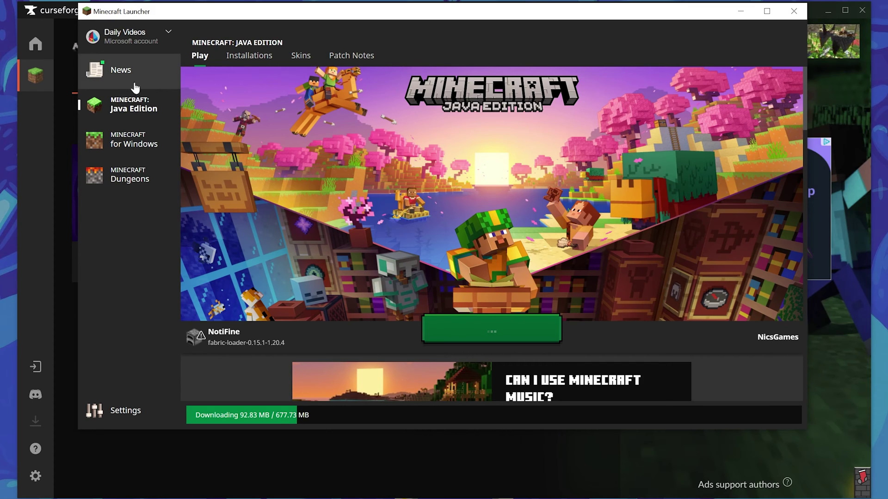
# Step: Open the game folder of the NotiFine installation from the Minecraft Launcher
pyautogui.click(43, 143)
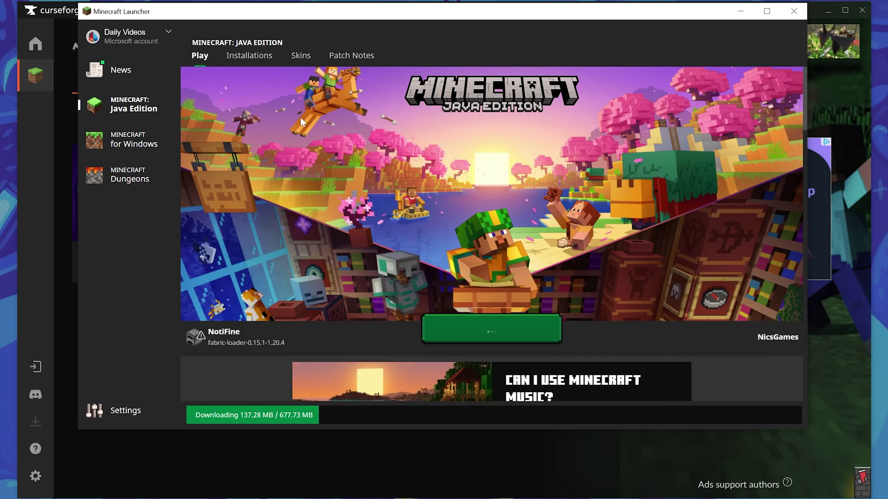
pyautogui.click(232, 56)
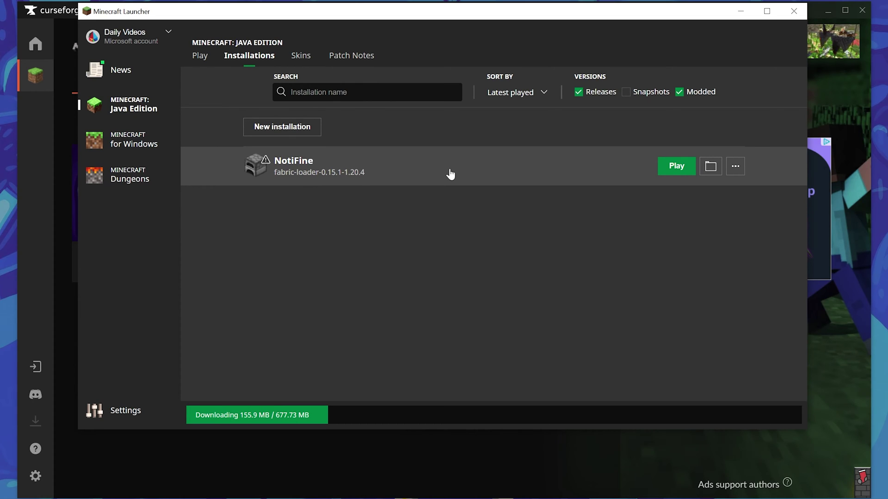
pyautogui.click(706, 172)
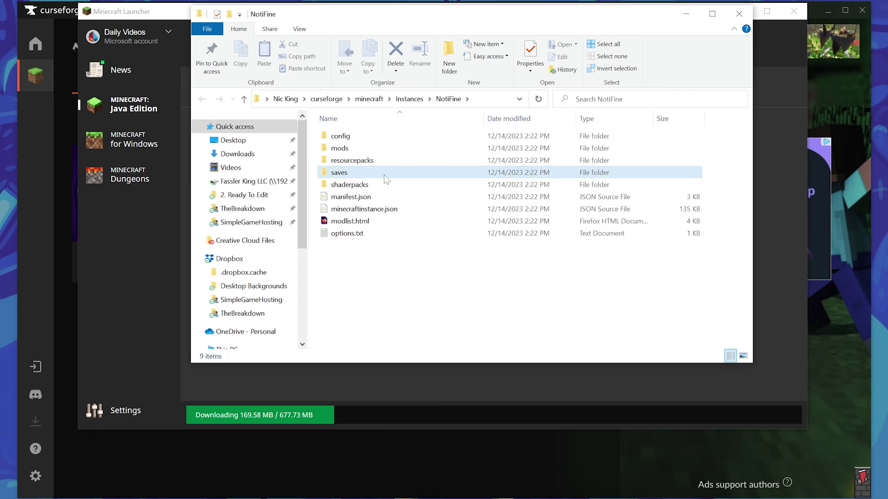
# Step: Look inside NotiFine's saves folder, copy that folder from the modpack directory and close the file window
pyautogui.click(403, 172)
pyautogui.doubleClick(381, 172)
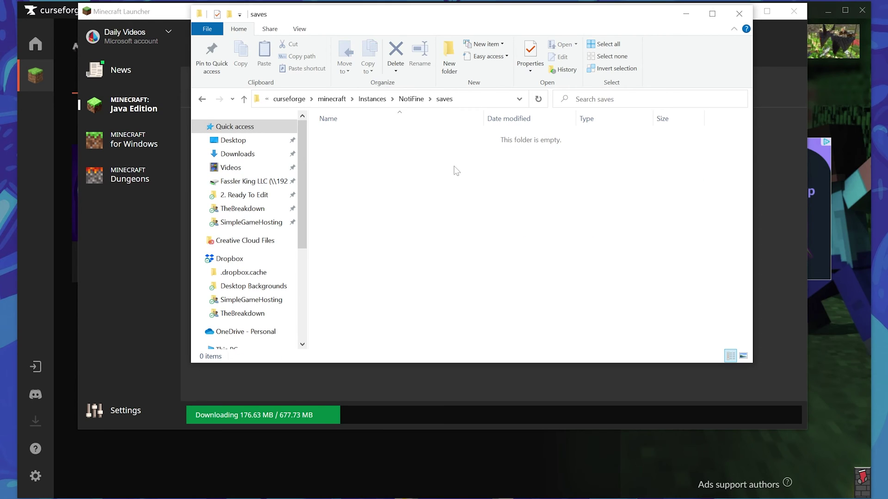
pyautogui.hotkey('alt', 'Left')
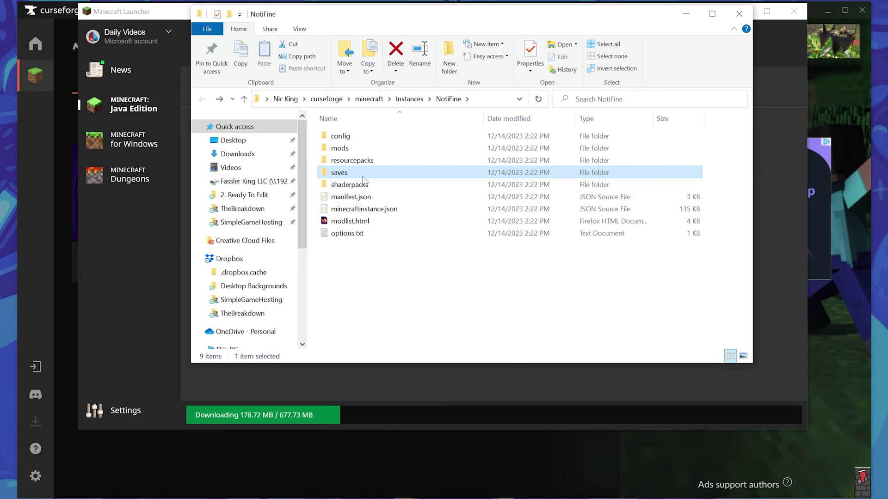
pyautogui.rightClick(362, 174)
pyautogui.click(389, 359)
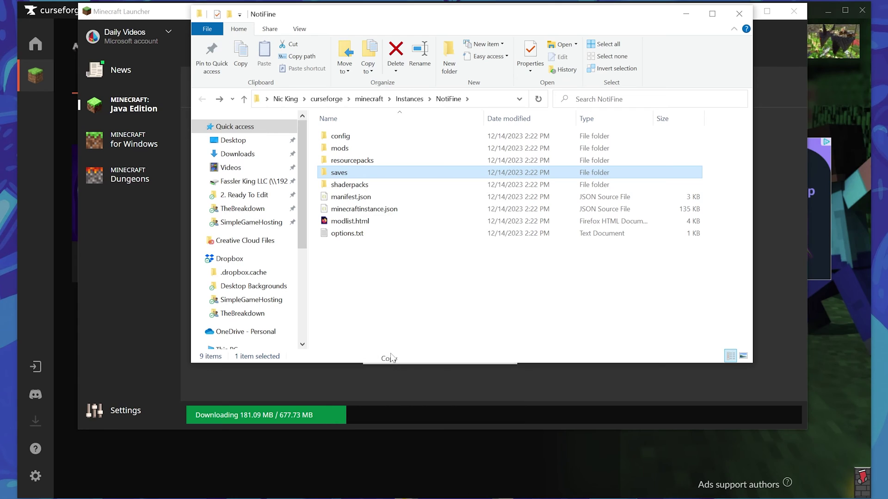
pyautogui.click(738, 14)
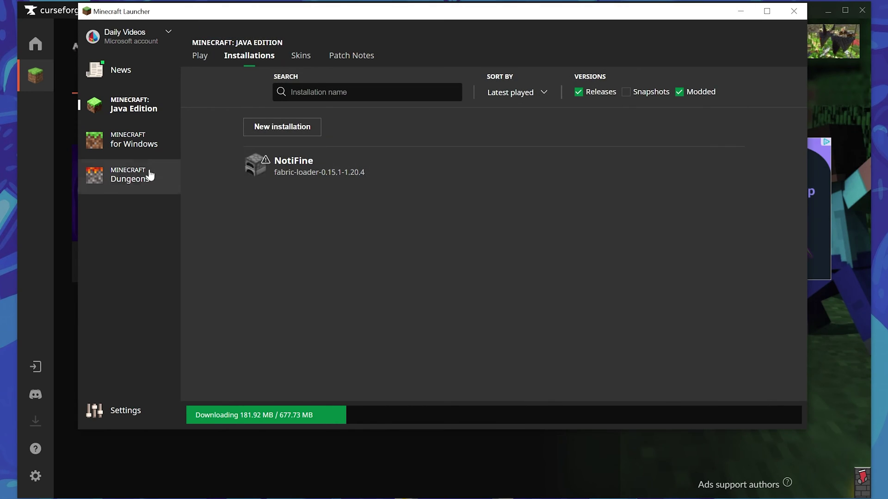
# Step: Return to CurseForge and open the NotiFine profile's folder from there
pyautogui.click(63, 176)
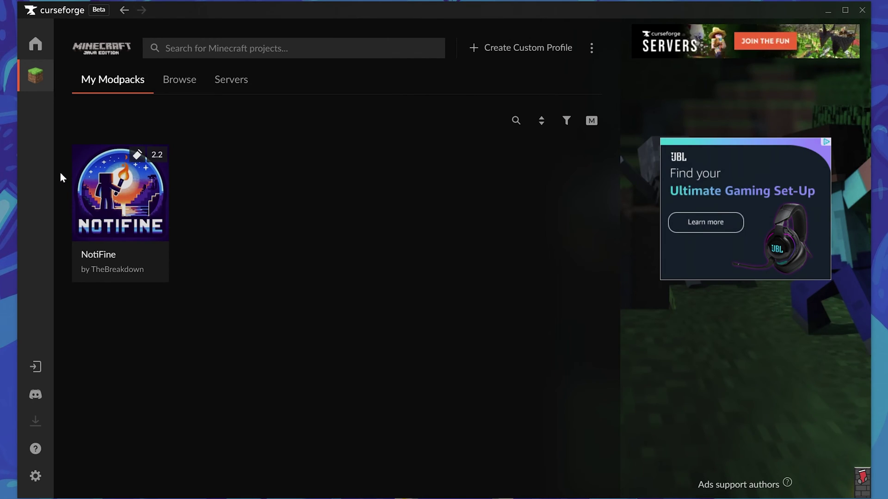
pyautogui.rightClick(121, 188)
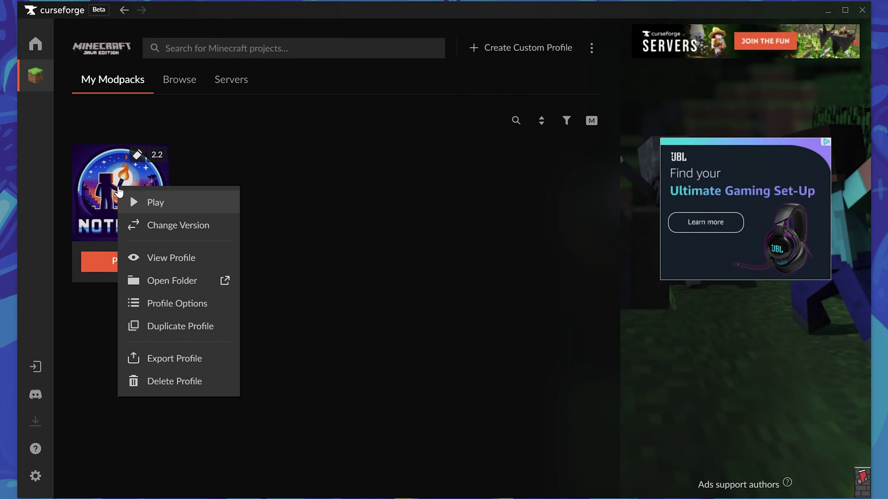
pyautogui.click(155, 277)
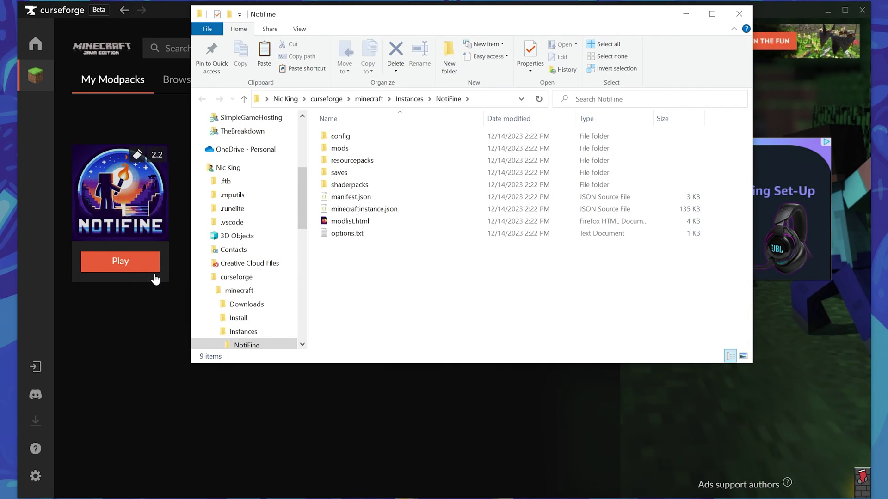
# Step: Bring up the paste options inside the NotiFine folder, dismiss them and close the folder window
pyautogui.rightClick(370, 303)
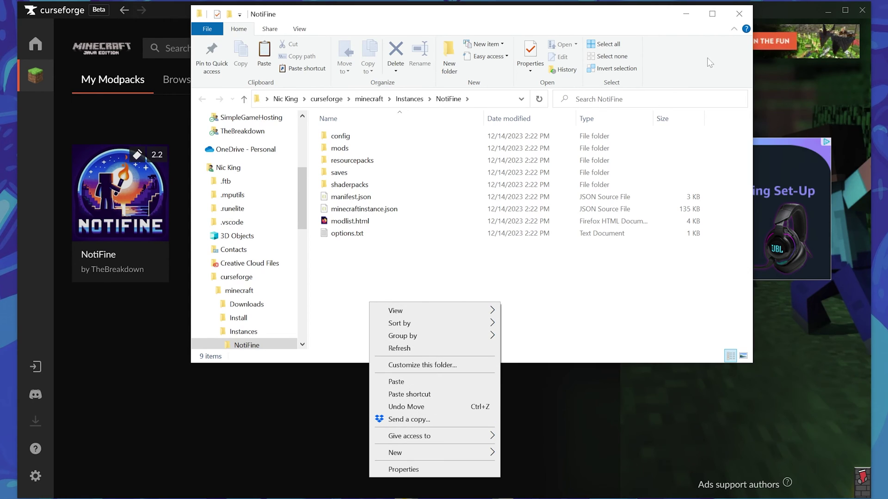
pyautogui.click(739, 13)
pyautogui.click(739, 13)
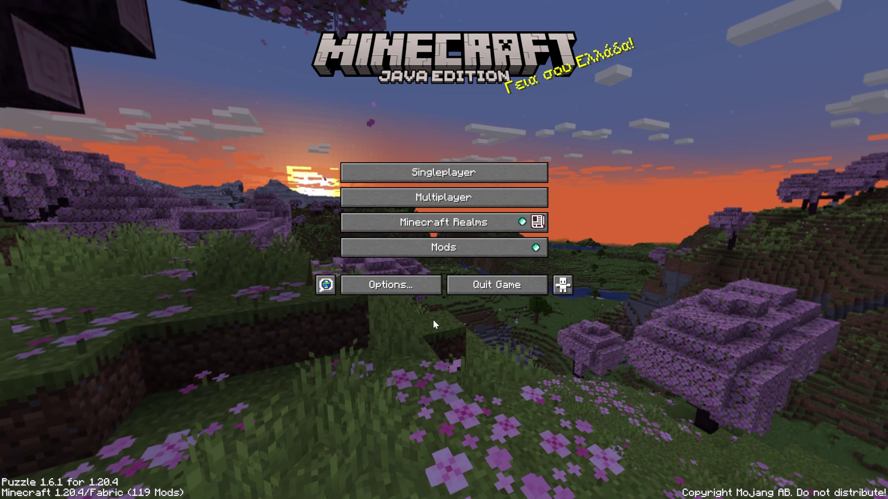
# Step: In Minecraft's video settings, enable shaders with the ComplementaryUnbound_r5.1.1.zip pack and apply the change
pyautogui.click(401, 291)
pyautogui.click(394, 170)
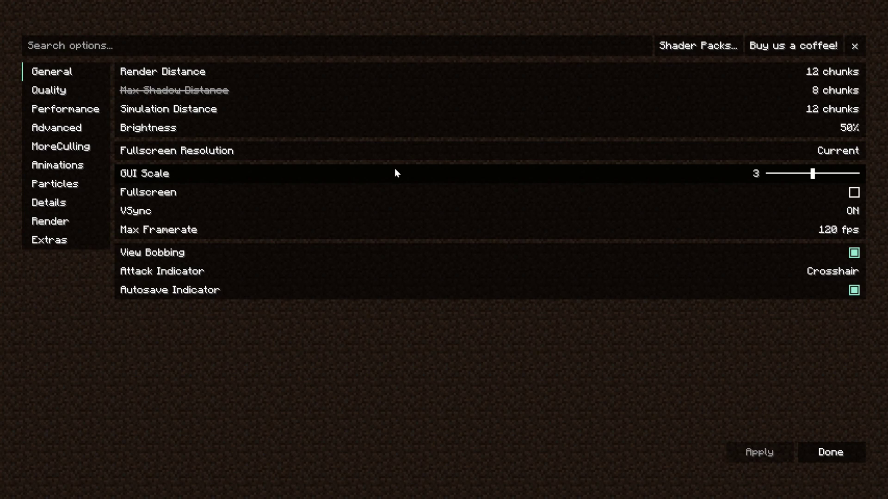
pyautogui.moveTo(408, 206)
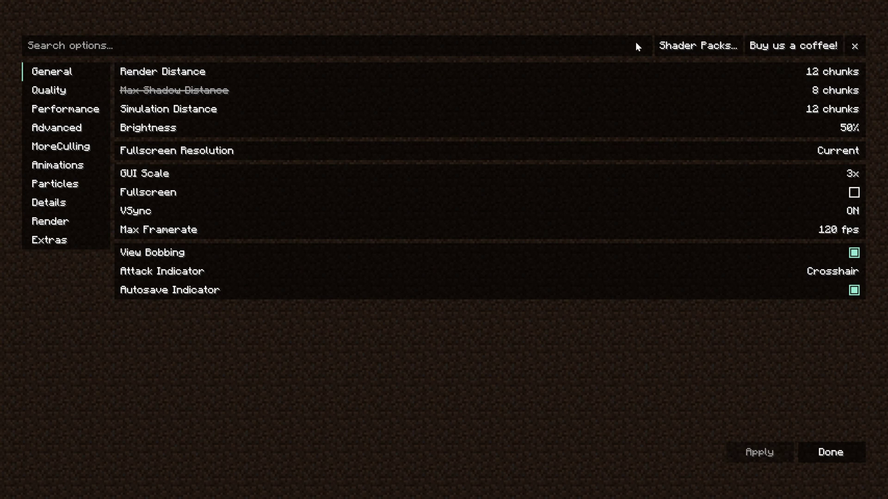
pyautogui.click(676, 45)
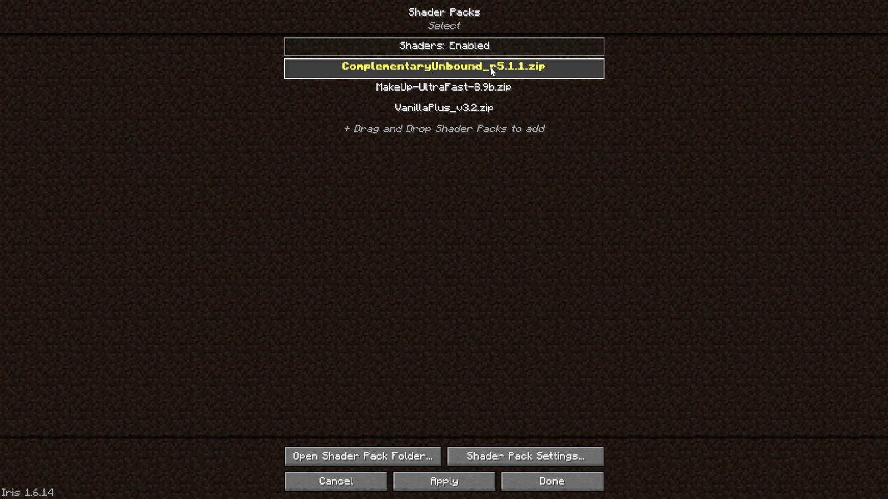
pyautogui.click(477, 51)
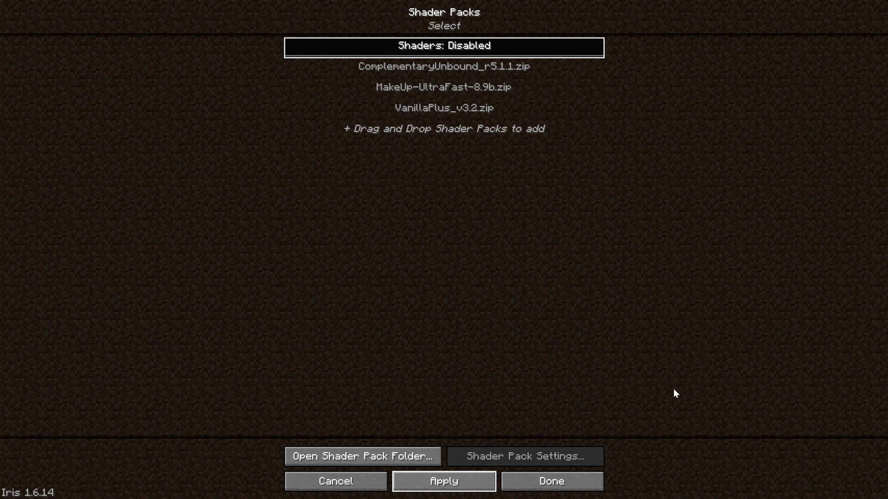
pyautogui.click(420, 46)
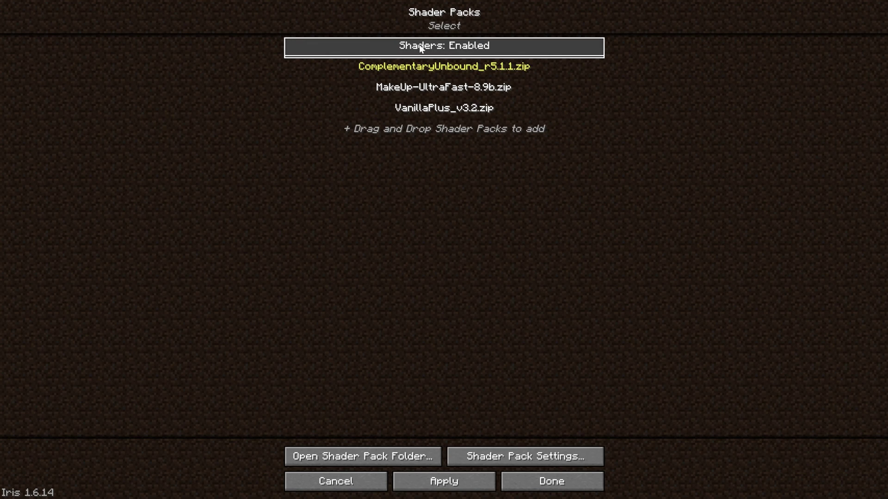
pyautogui.click(443, 478)
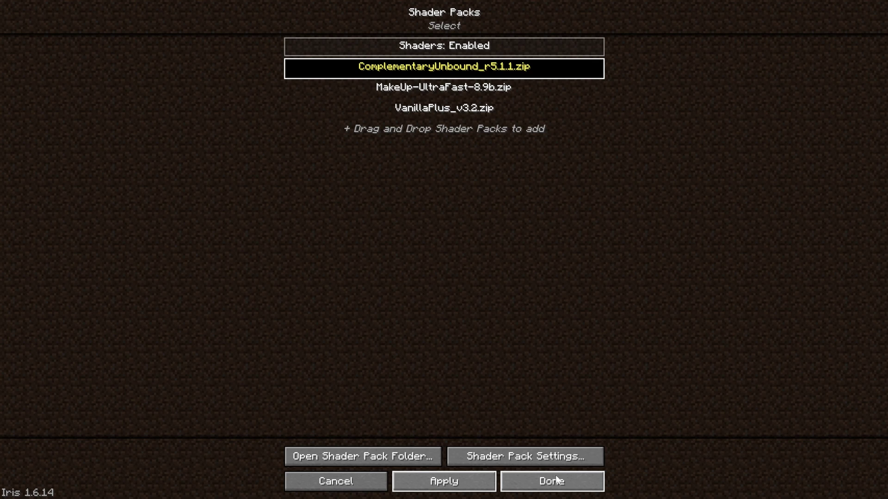
# Step: Set the ComplementaryUnbound_r5.1.1.zip shader profile to Medium and return to the video settings
pyautogui.click(535, 456)
pyautogui.click(380, 126)
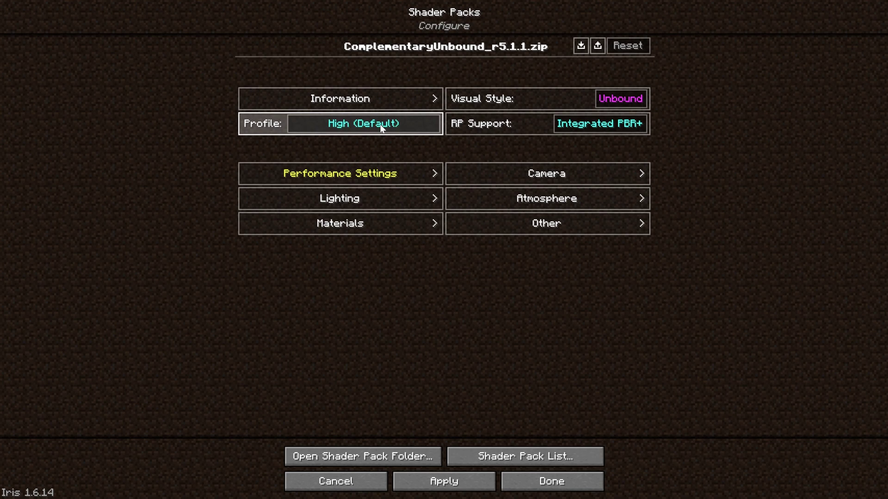
pyautogui.click(380, 126)
pyautogui.click(380, 126)
pyautogui.click(380, 126)
pyautogui.click(380, 126)
pyautogui.click(380, 125)
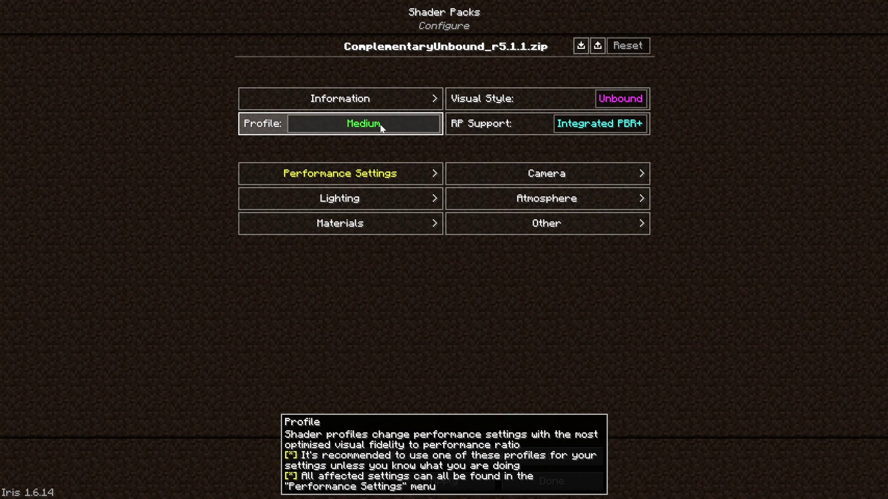
pyautogui.press('Escape')
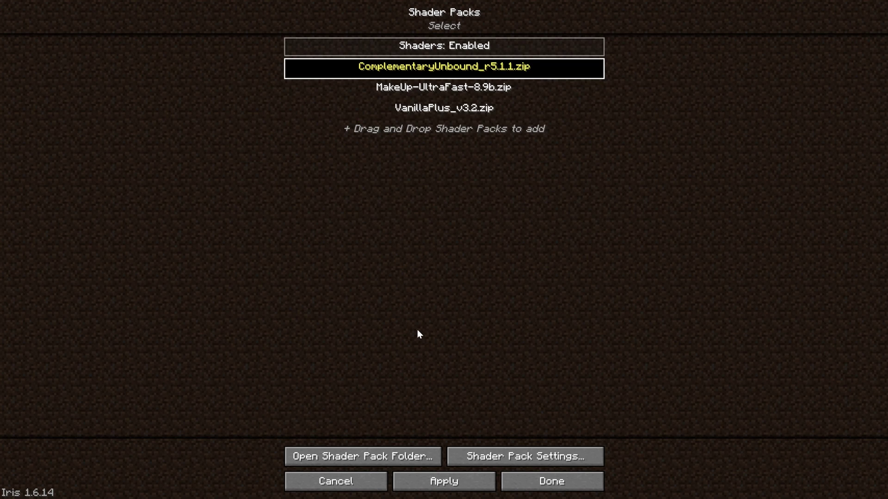
pyautogui.click(519, 491)
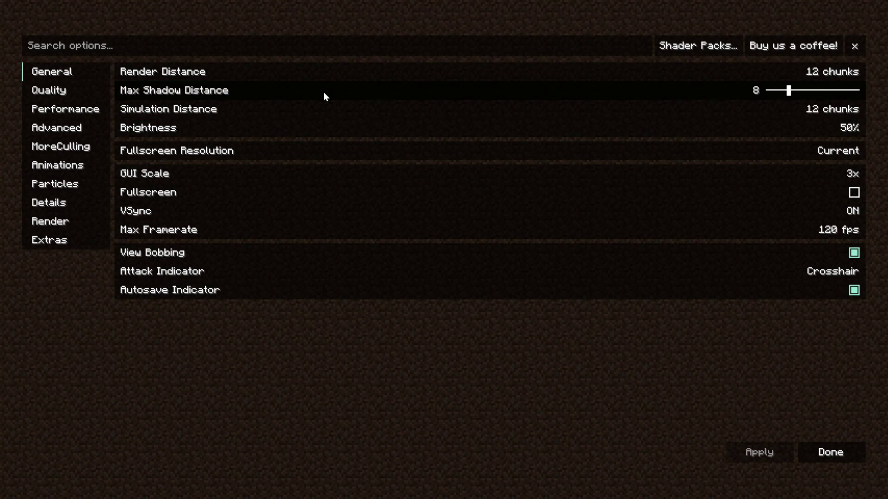
# Step: Set the simulation distance to 5 chunks in the general video settings
pyautogui.moveTo(324, 96)
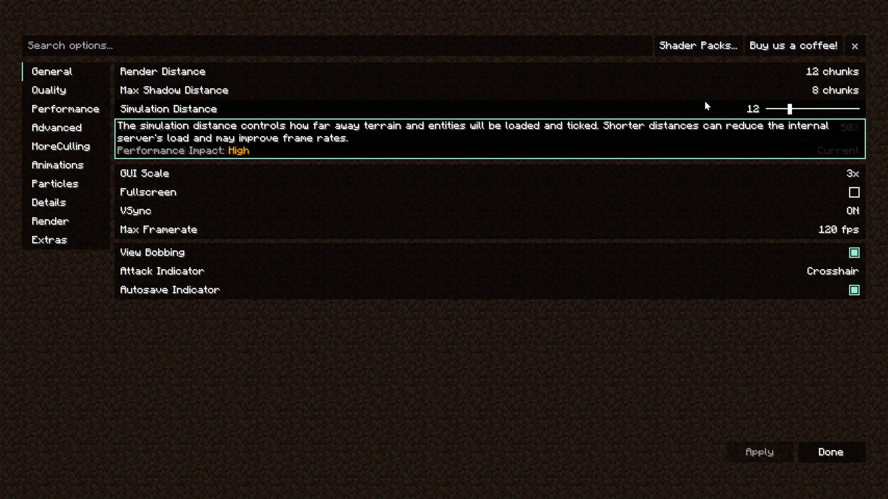
pyautogui.moveTo(788, 109); pyautogui.dragTo(766, 111)
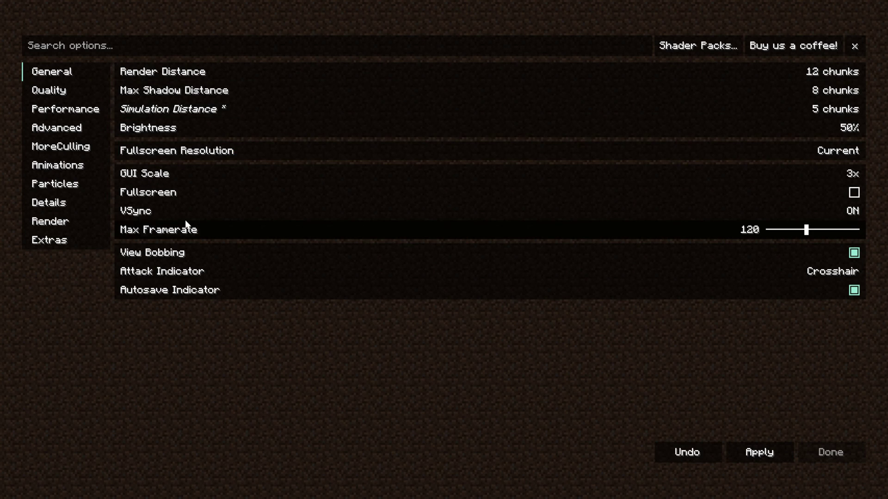
pyautogui.moveTo(230, 221)
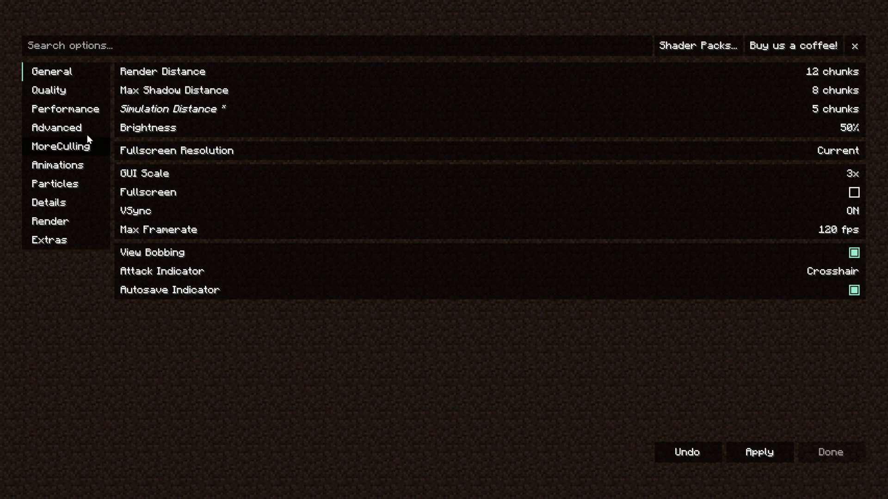
# Step: In the quality settings, cycle Graphics back to Fancy and set Particles to Minimal
pyautogui.click(74, 96)
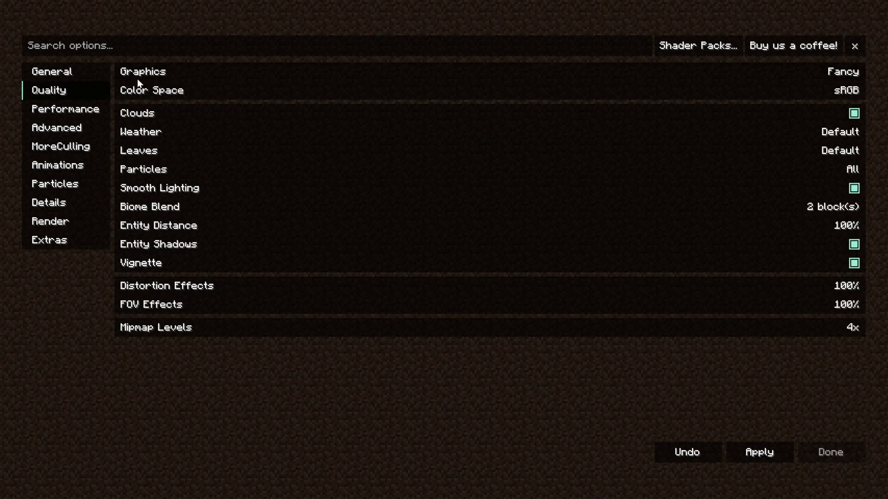
pyautogui.click(233, 67)
pyautogui.click(231, 72)
pyautogui.click(223, 172)
pyautogui.click(224, 172)
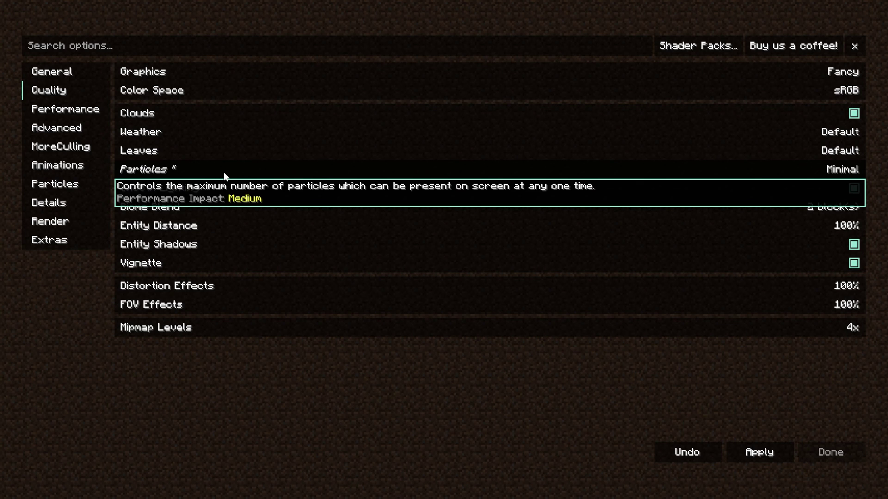
# Step: In the individual particle settings, switch all particles and then both campfire smoke particles off and back on
pyautogui.click(85, 189)
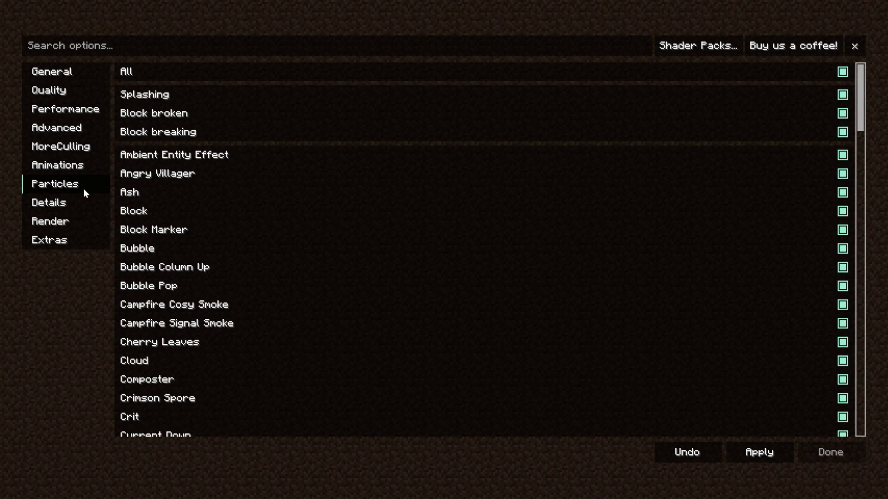
pyautogui.click(178, 76)
pyautogui.click(177, 77)
pyautogui.scroll(-5, 206, 224)
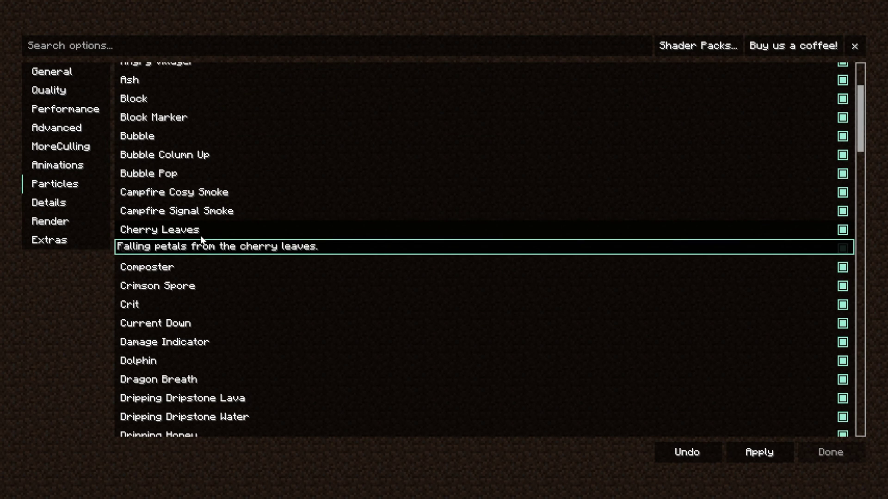
pyautogui.click(201, 211)
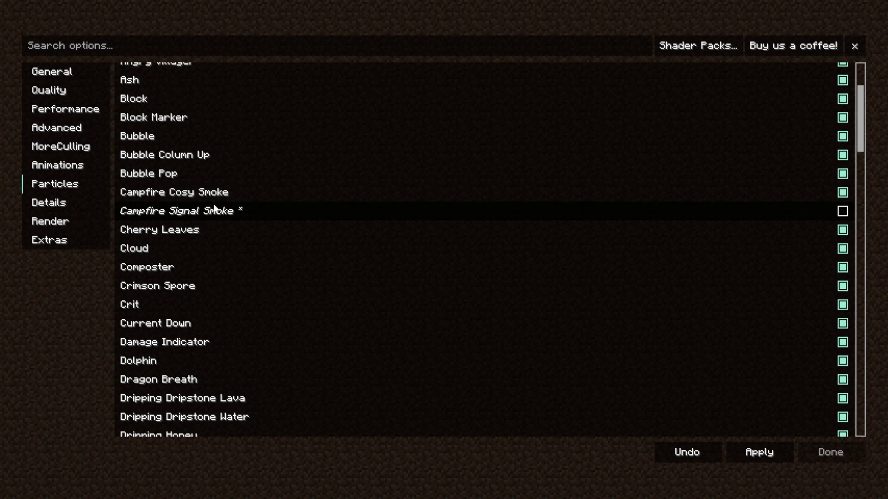
pyautogui.click(199, 192)
pyautogui.click(213, 212)
pyautogui.click(213, 194)
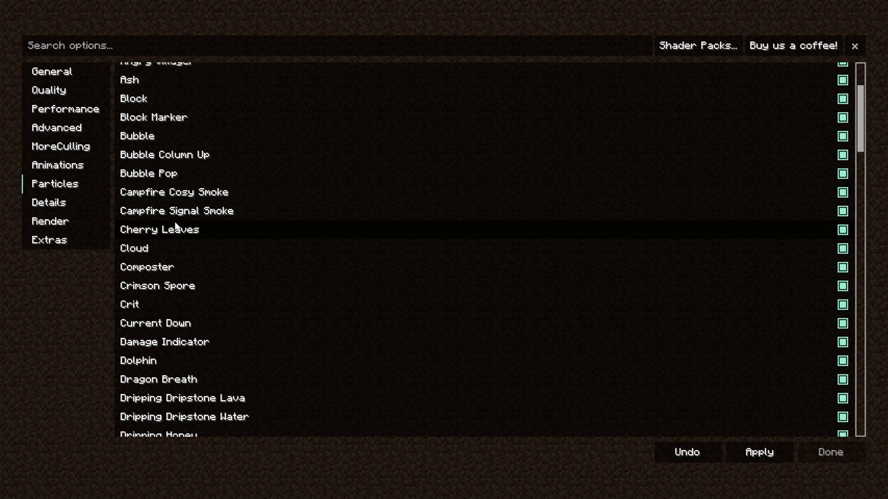
# Step: In the performance settings, try 5 chunk update threads and return the option to Default
pyautogui.click(85, 113)
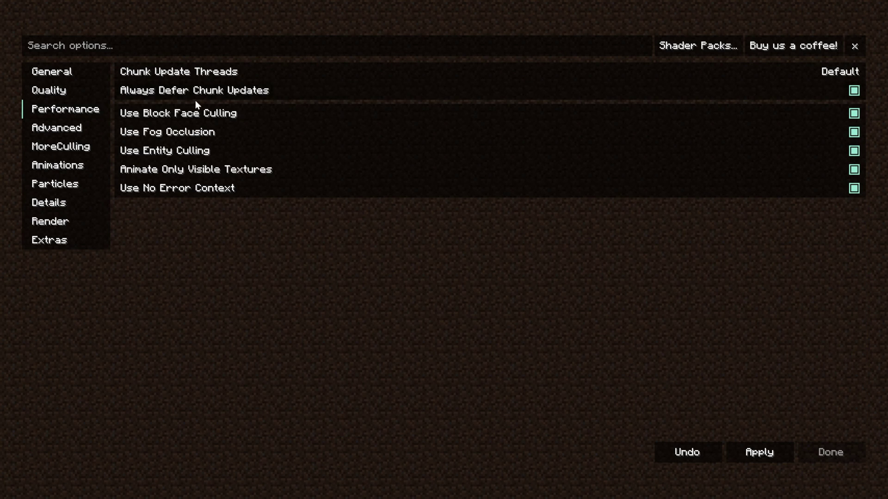
pyautogui.moveTo(213, 67)
pyautogui.moveTo(768, 72); pyautogui.dragTo(795, 75)
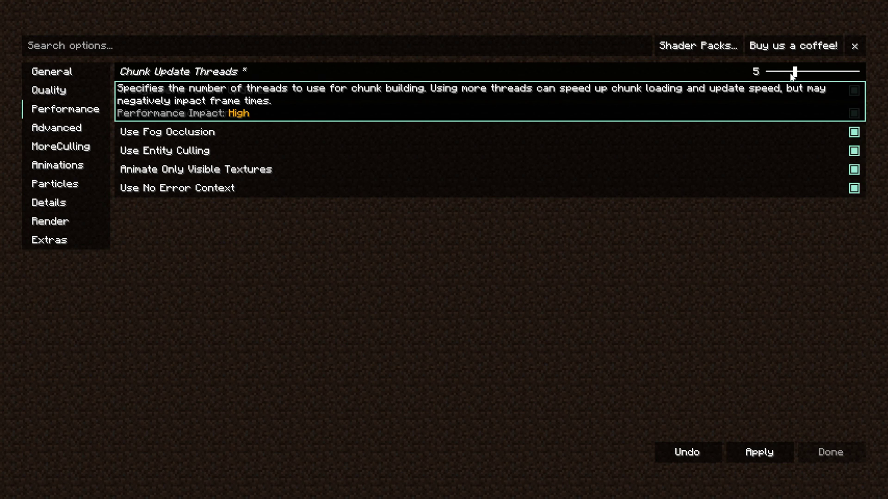
pyautogui.moveTo(791, 74); pyautogui.dragTo(285, 124)
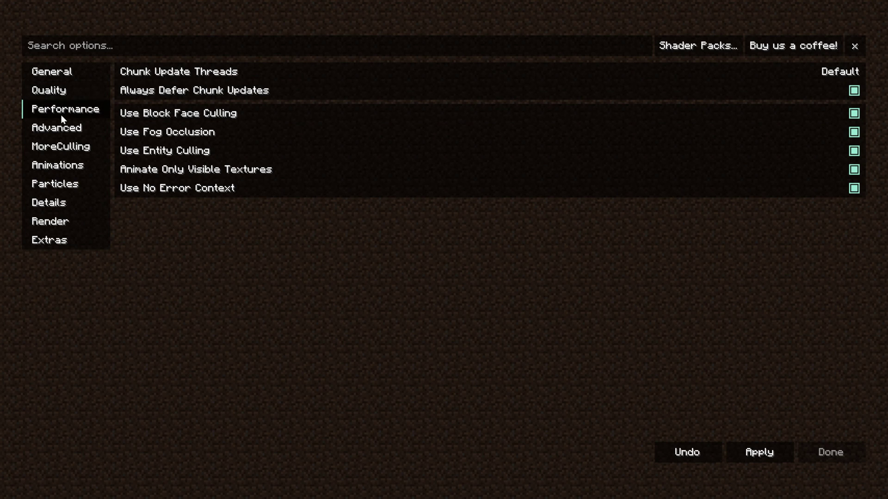
# Step: Look through the MoreCulling, Animations, Particles, Details and Render settings
pyautogui.click(59, 149)
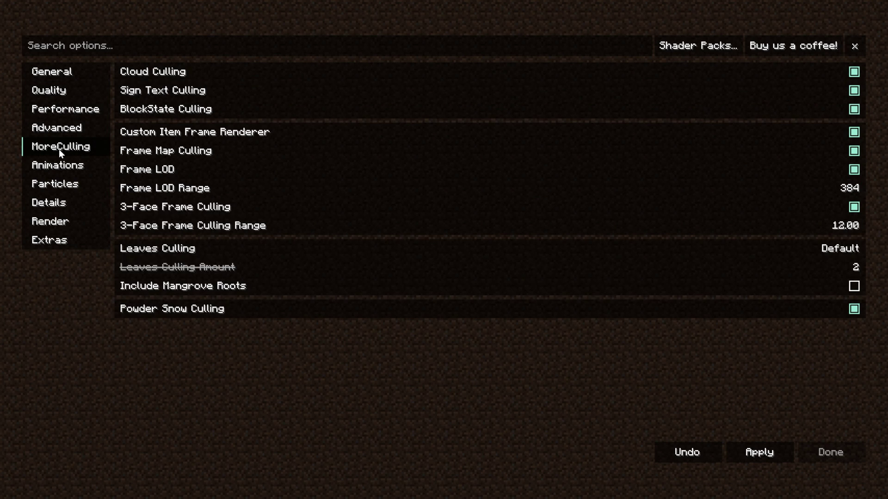
pyautogui.click(60, 167)
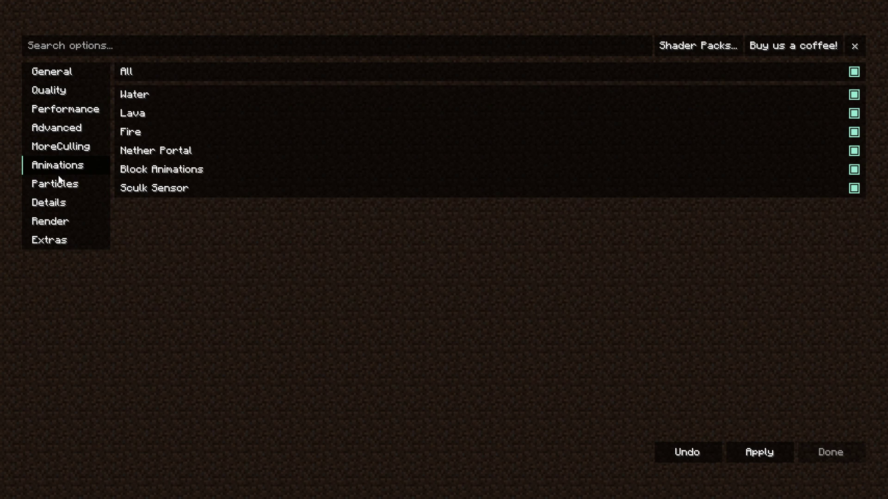
pyautogui.click(58, 185)
pyautogui.click(58, 203)
pyautogui.click(57, 222)
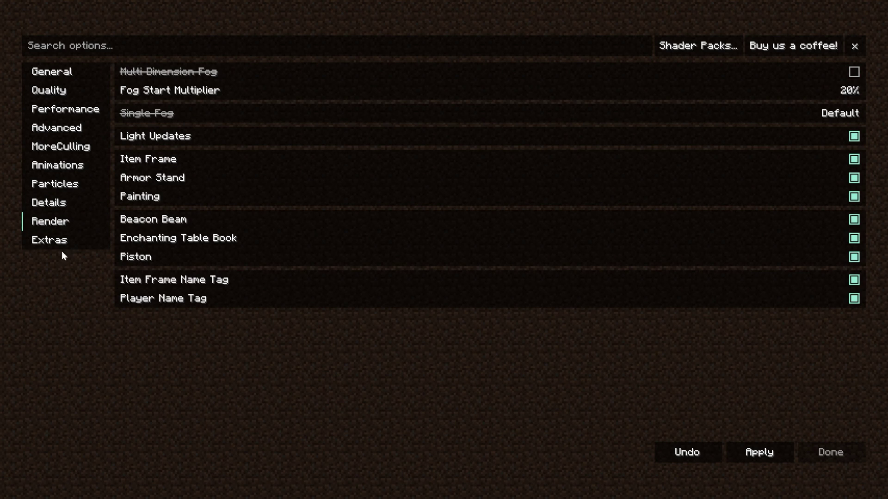
# Step: Switch the Show FPS overlay option in the extra settings on and off again
pyautogui.click(85, 232)
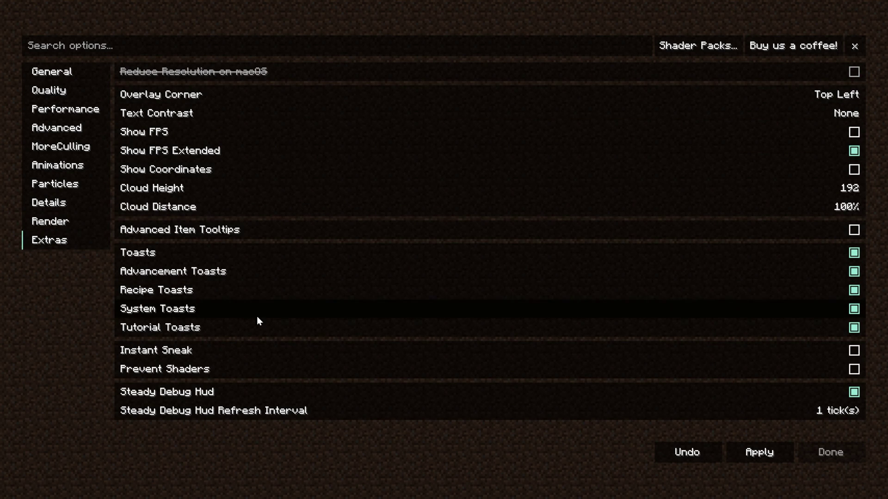
pyautogui.click(294, 129)
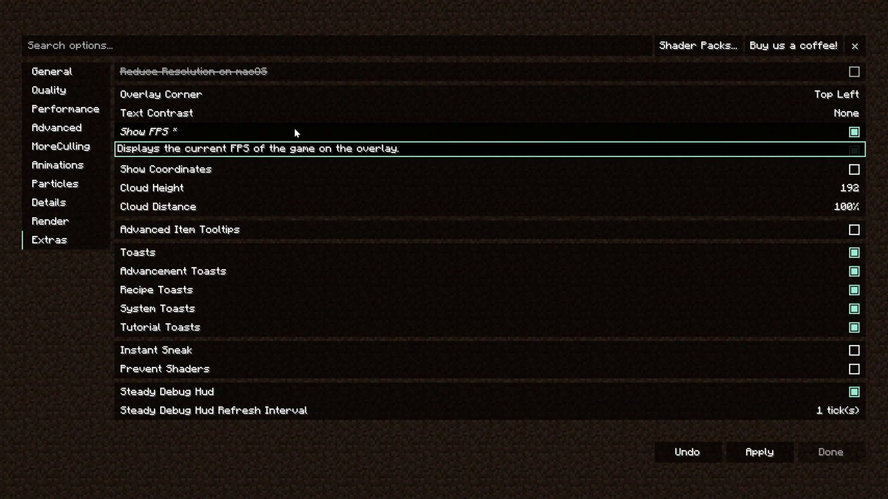
pyautogui.click(294, 133)
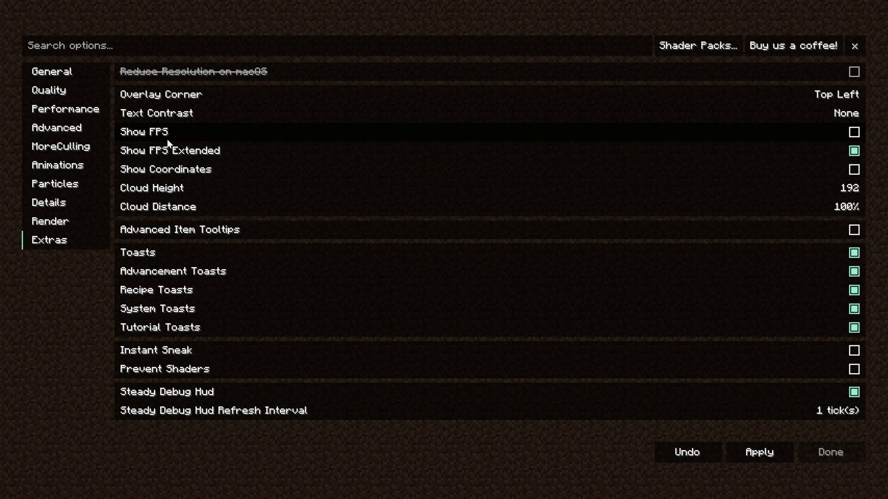
# Step: Enter "camp" in the options search and cycle the general VSync setting past Adaptive
pyautogui.click(70, 78)
pyautogui.write('camp')
pyautogui.click(818, 219)
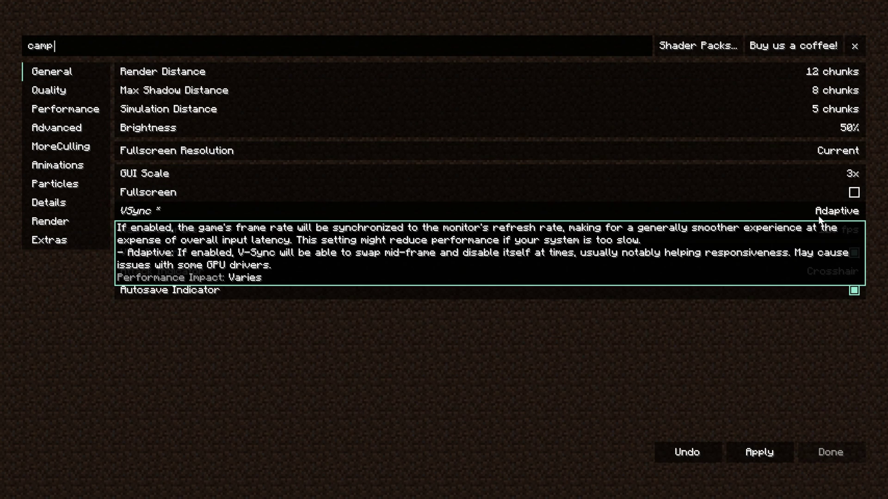
pyautogui.click(819, 218)
# Step: Apply the video settings changes and return to the title screen
pyautogui.click(756, 460)
pyautogui.click(805, 452)
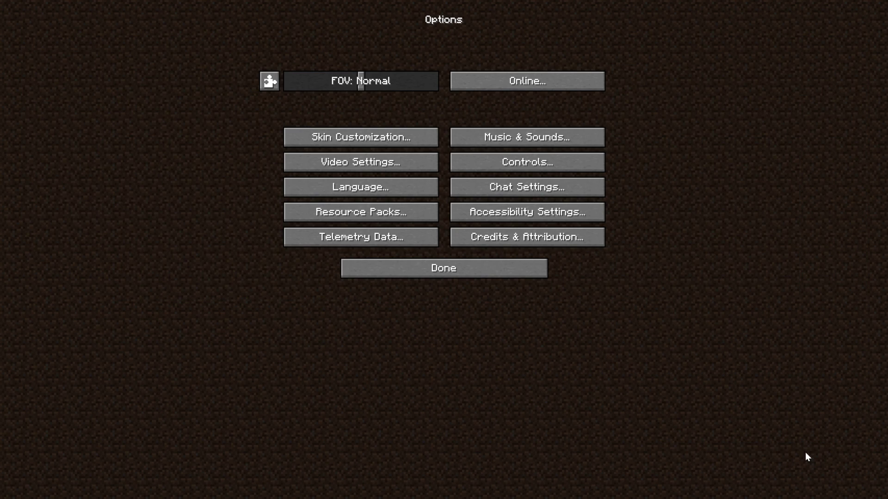
pyautogui.click(480, 271)
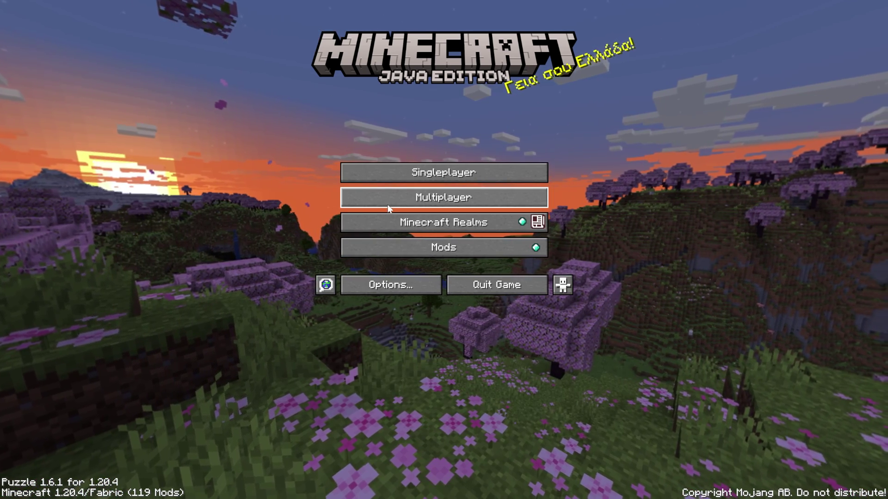
# Step: Open the multiplayer server list and view the SimpleGameHosting.com entry
pyautogui.click(388, 203)
pyautogui.click(372, 179)
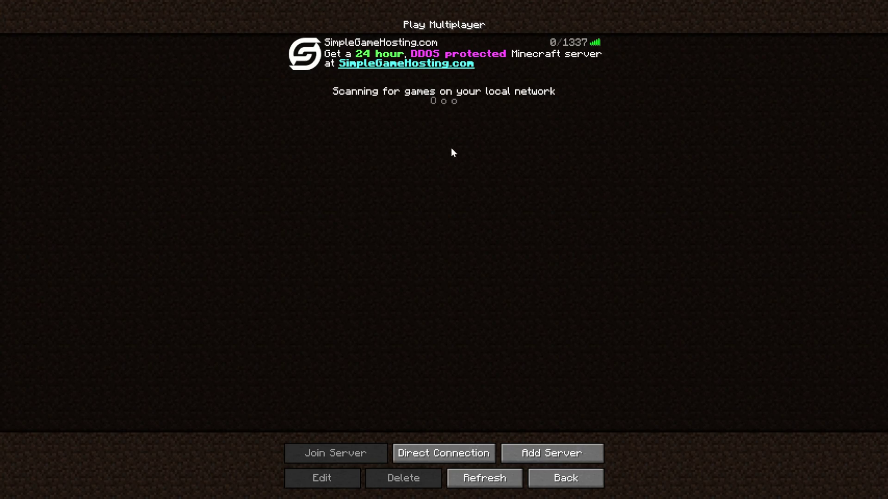
pyautogui.moveTo(382, 69)
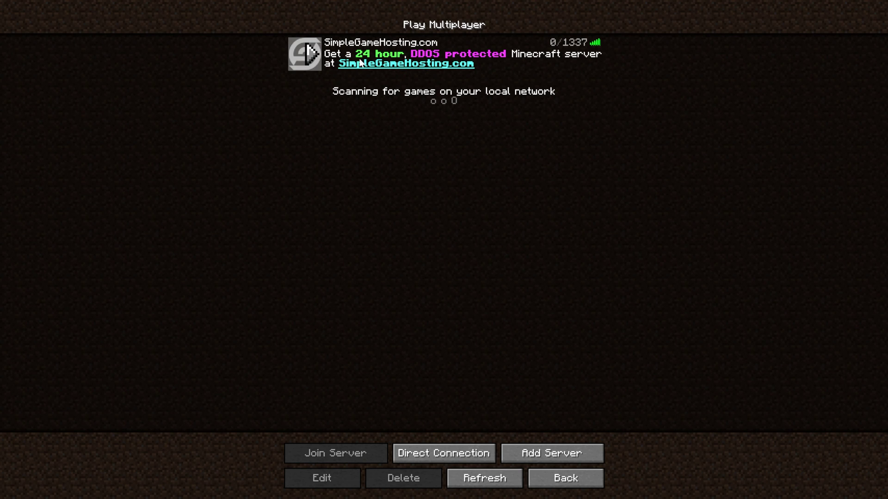
# Step: Enter the world from the multiplayer list and change its time with the command /time set day
pyautogui.doubleClick(400, 63)
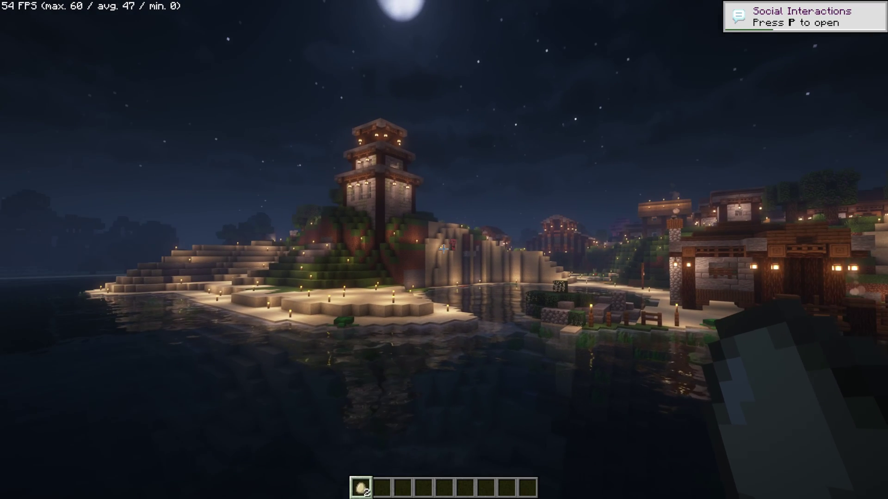
pyautogui.write('/time set day')
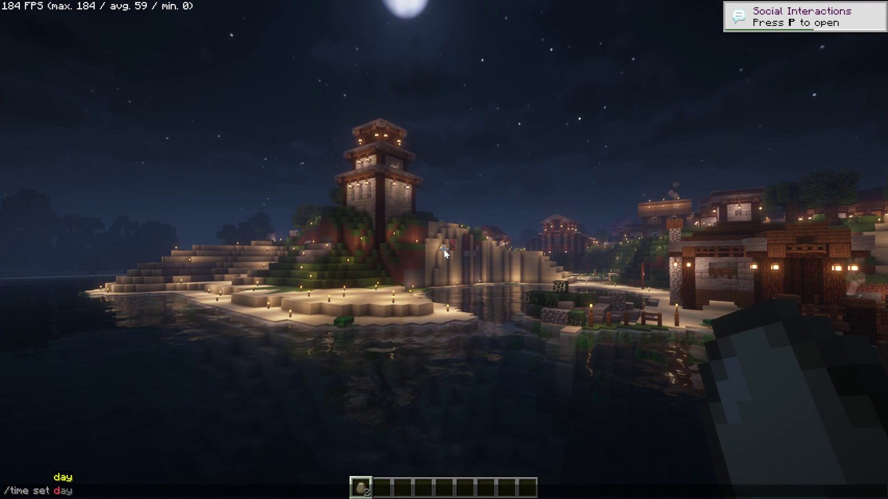
pyautogui.press('Return')
# Step: Walk past the waterside house and along the beach to examine the daylight shaders, water reflections and frame rate
pyautogui.press('w')
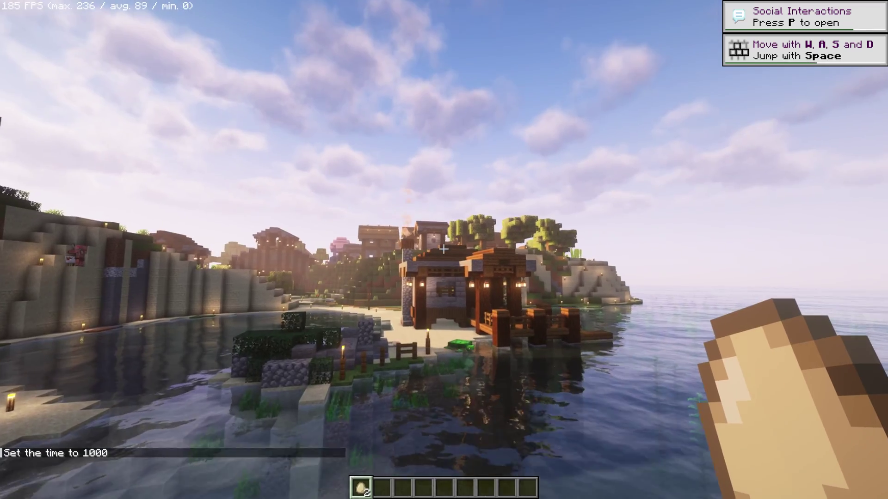
pyautogui.press('w')
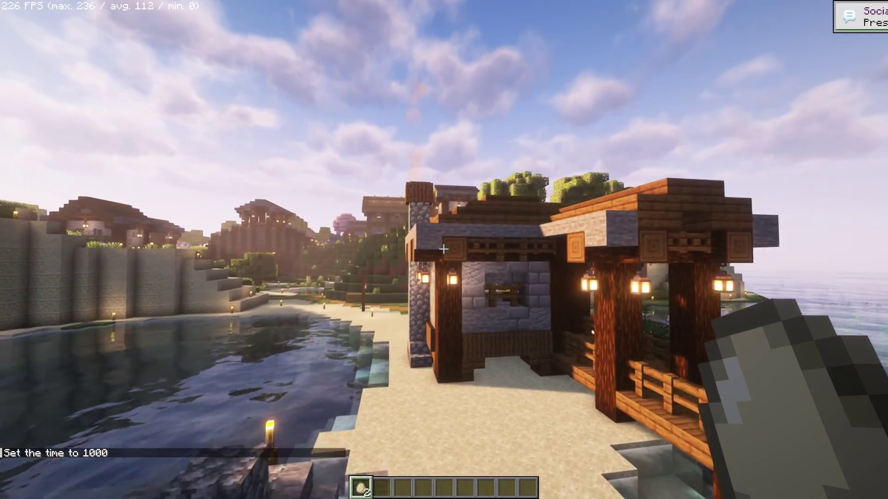
pyautogui.press('w')
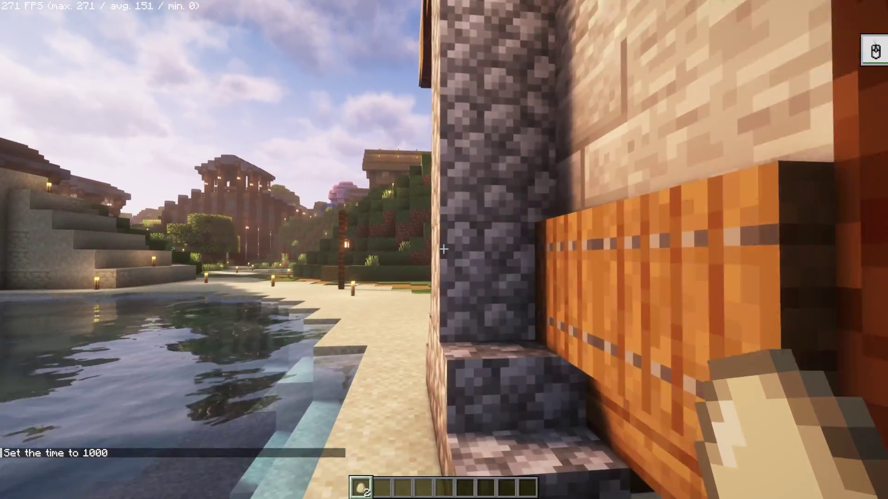
pyautogui.press('w')
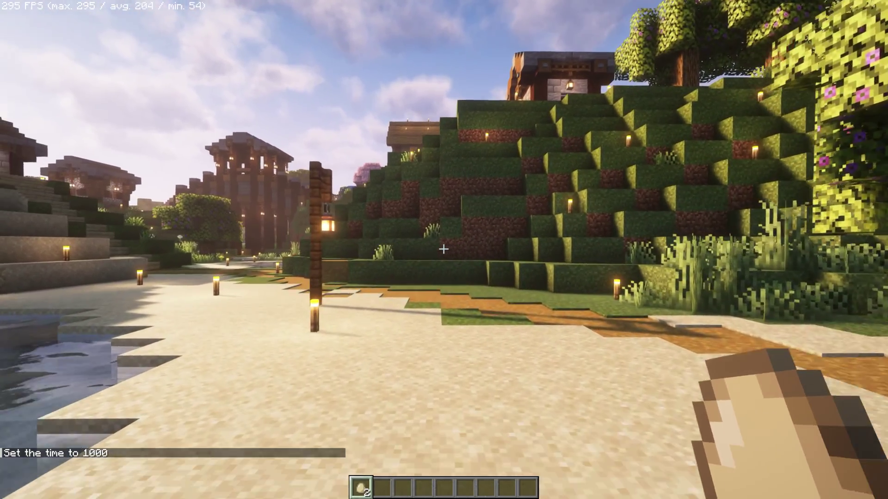
pyautogui.press('t')
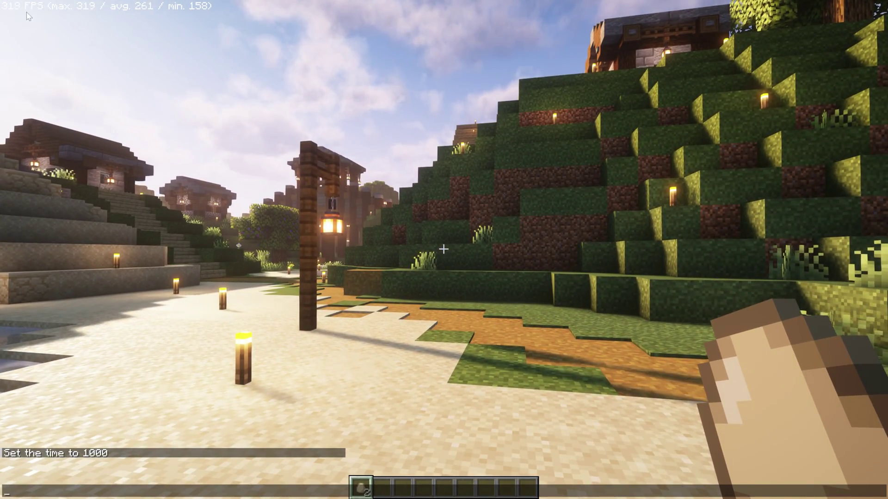
pyautogui.press('Escape')
# Step: Follow the path past the hanging lantern and up the wooden stairs to inspect the shader lighting around the village houses
pyautogui.press('w')
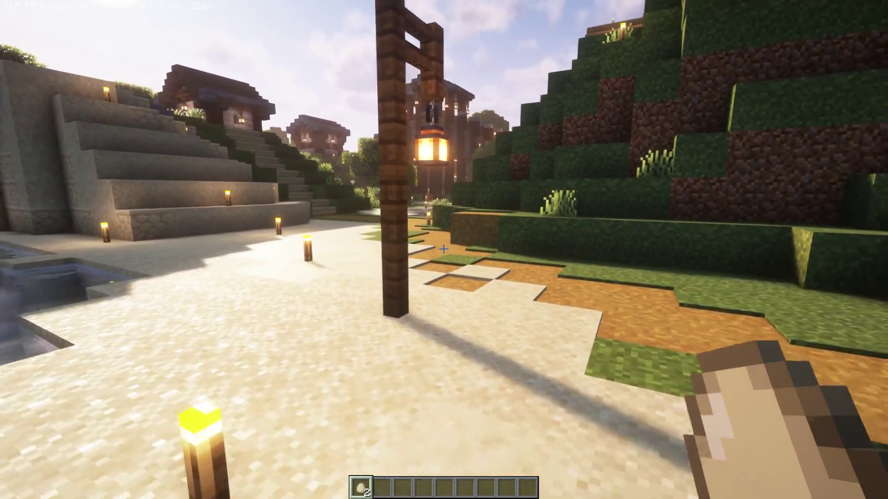
pyautogui.press('w')
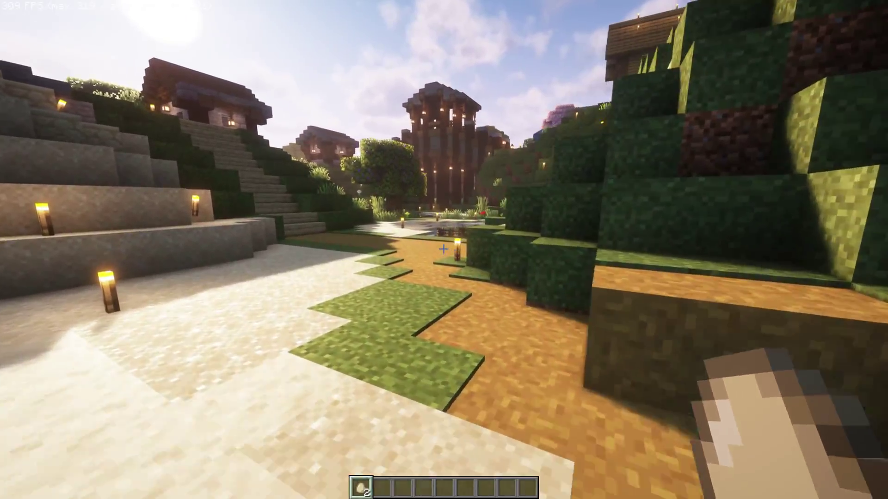
pyautogui.press('w')
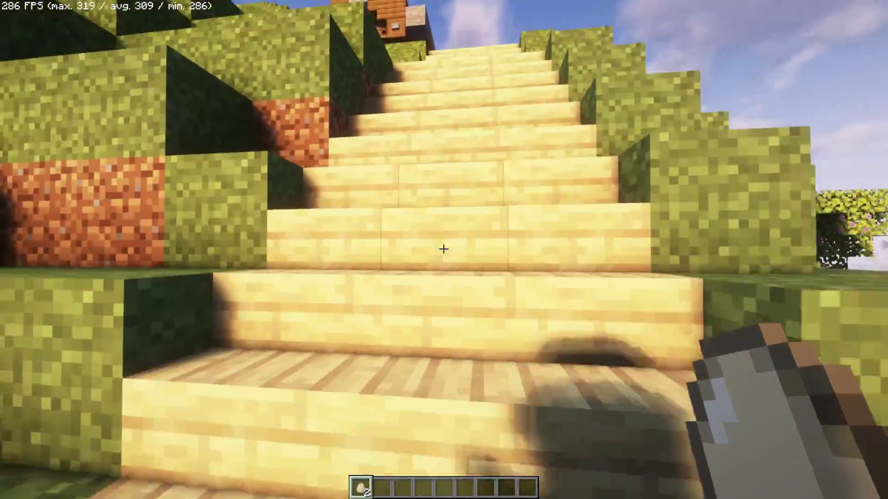
pyautogui.press('w')
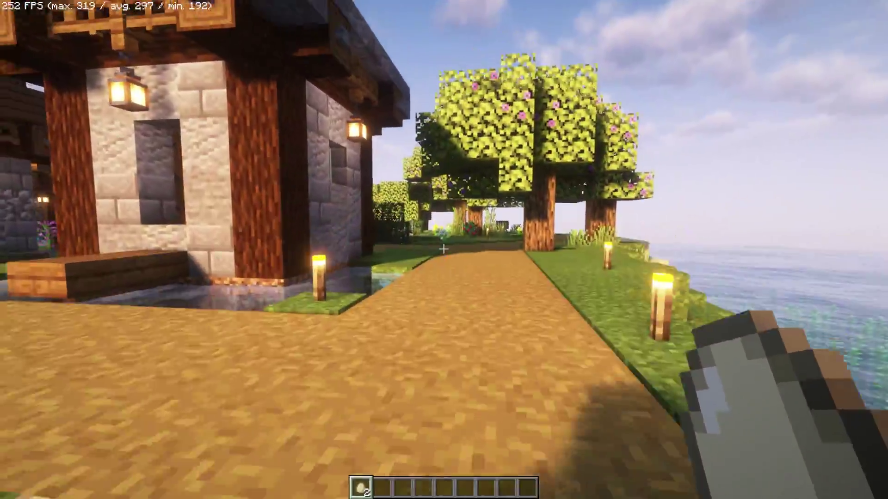
pyautogui.press('w')
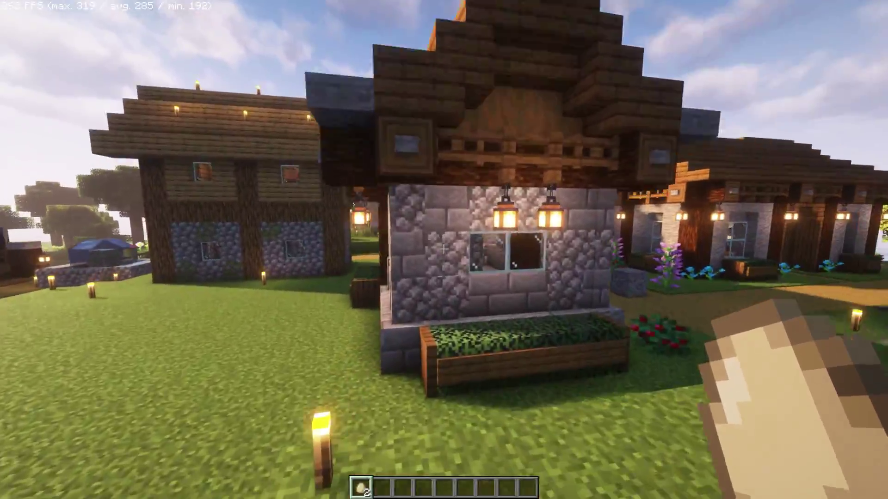
pyautogui.press('w')
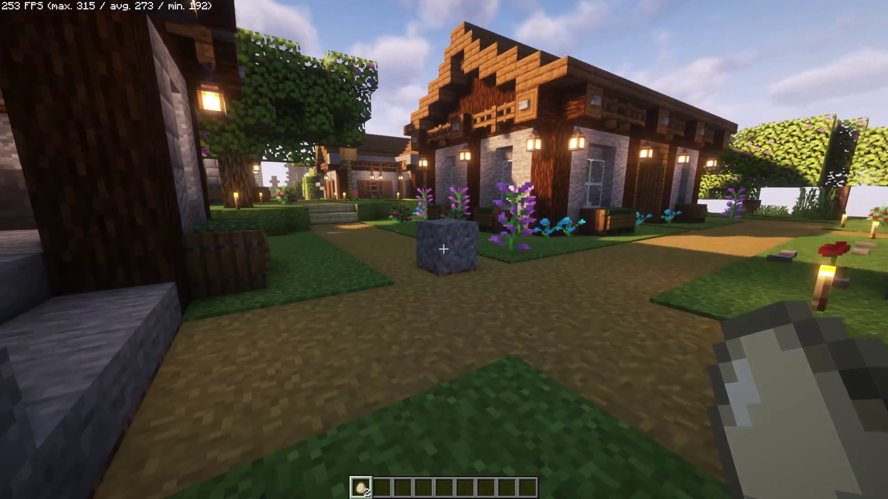
# Step: Break the grey stone block on the village path and put a Dirt Path block in the second hotbar slot
pyautogui.click(443, 249)
pyautogui.press('w')
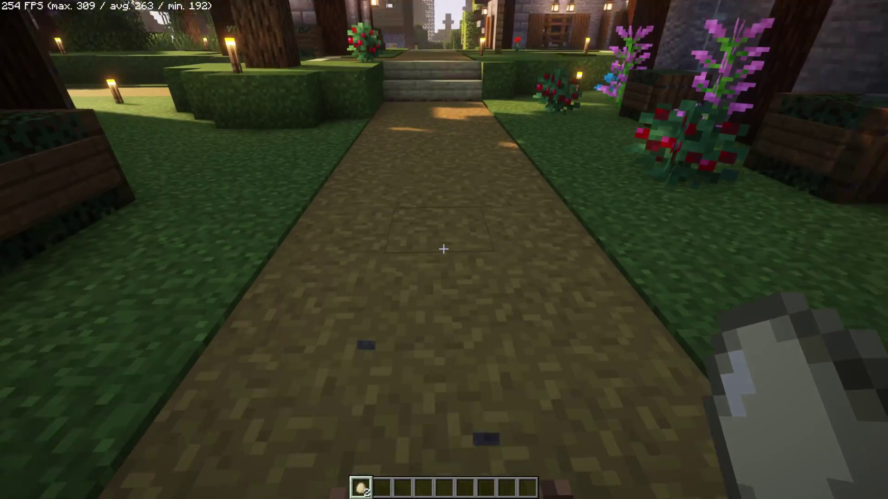
pyautogui.click(444, 249)
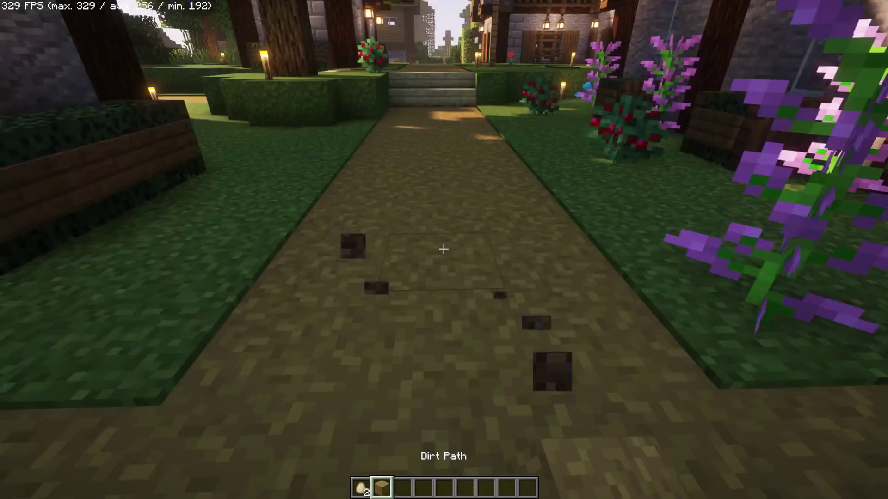
# Step: Walk past the fenced crop farm to the trees and back up through the village, examining the shader visuals and frame rate
pyautogui.press('w')
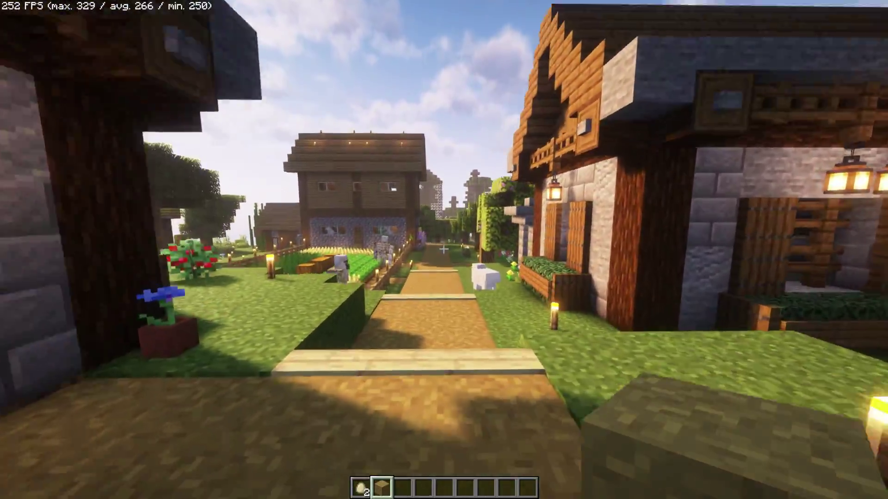
pyautogui.press('w')
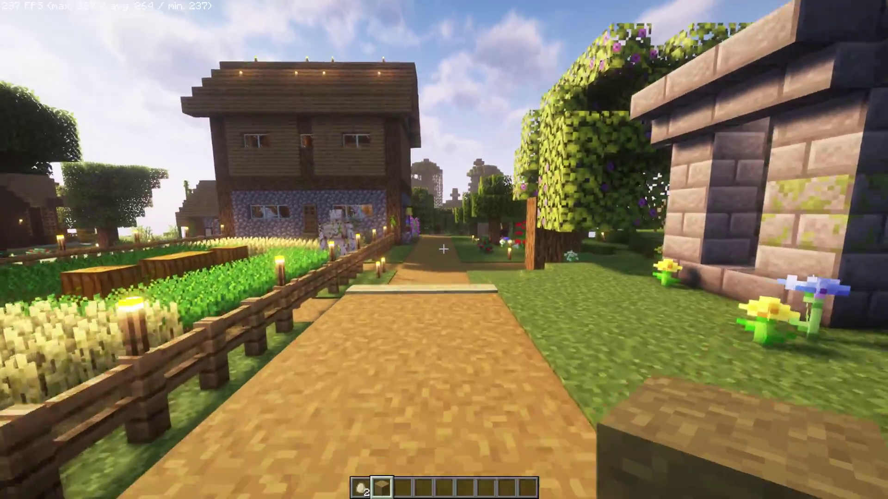
pyautogui.press('w')
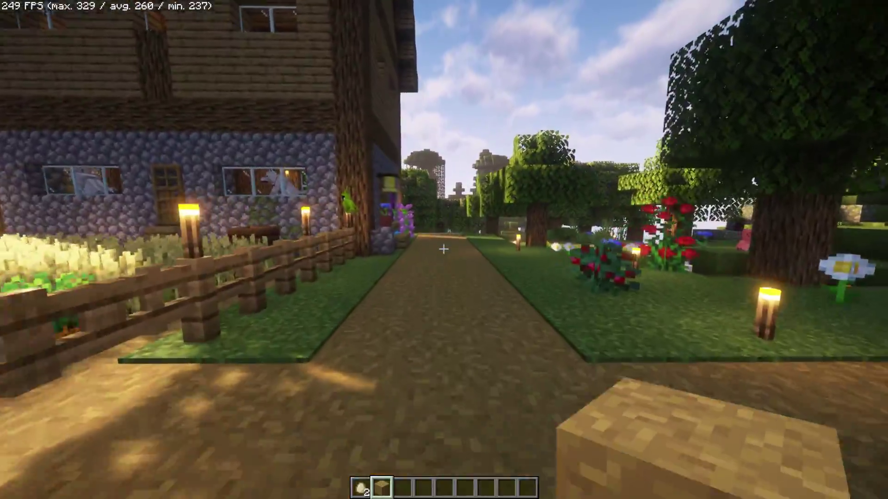
pyautogui.press('w')
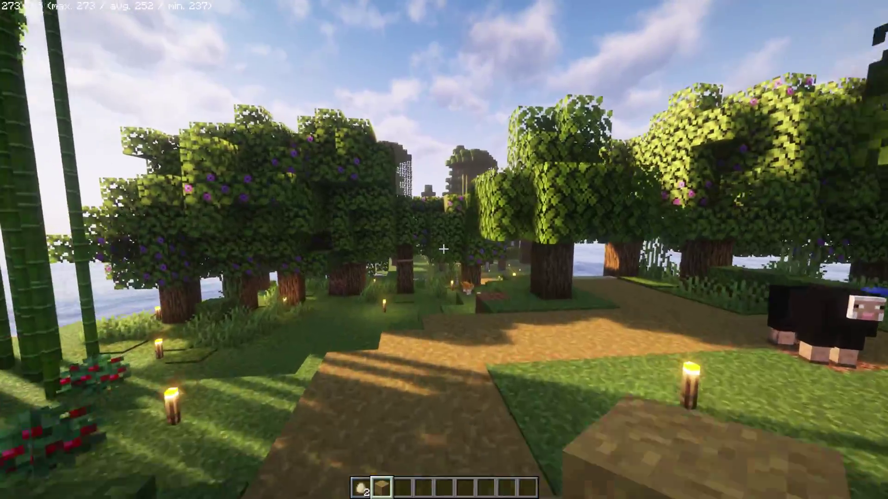
pyautogui.moveTo(444, 249)
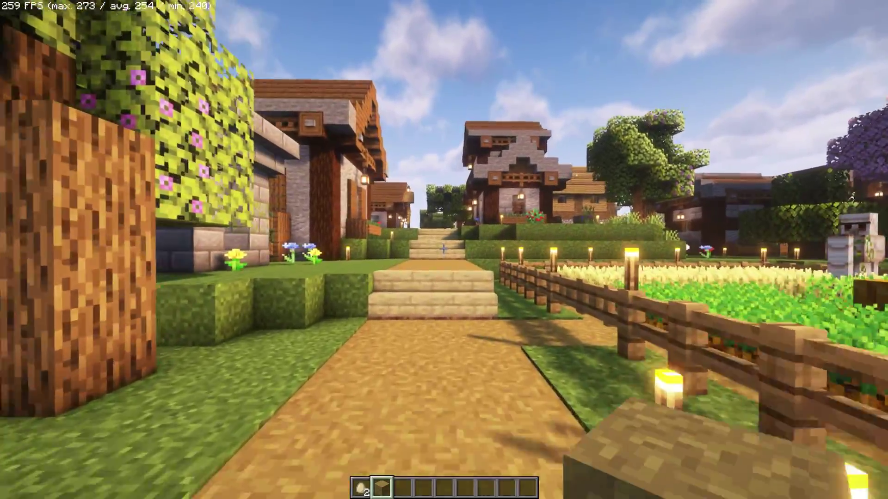
pyautogui.press('w')
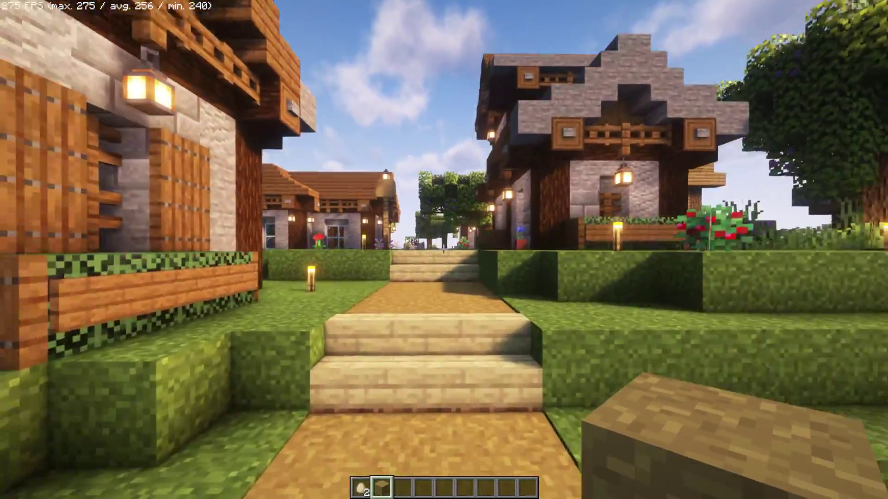
pyautogui.press('w')
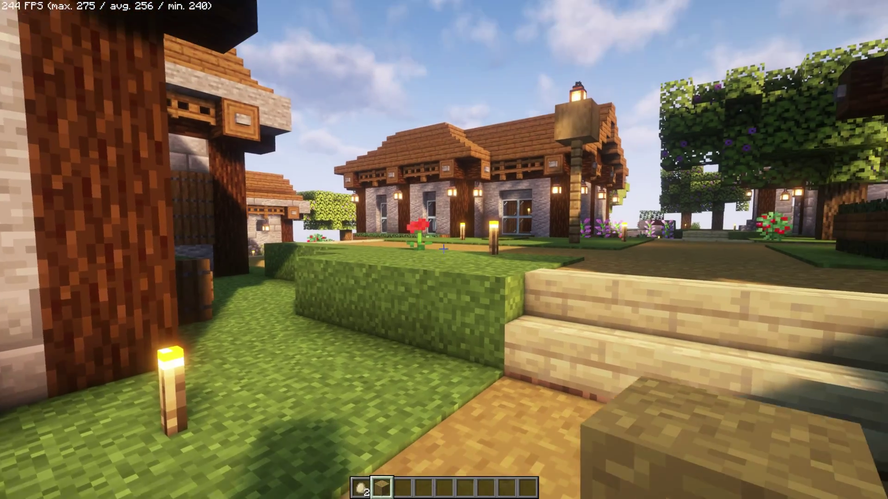
pyautogui.press('w')
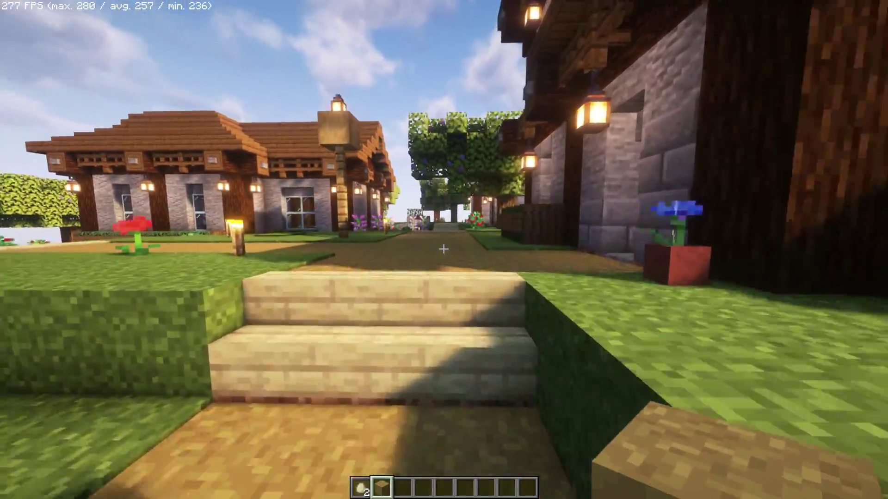
pyautogui.press('w')
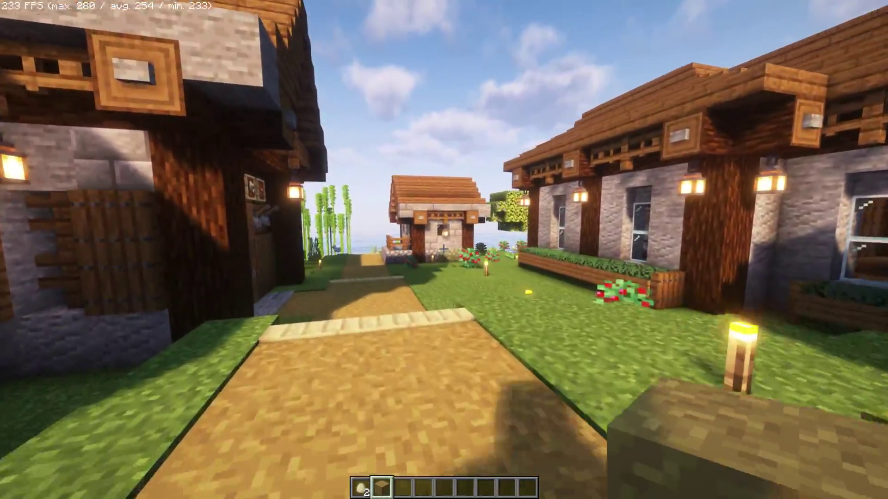